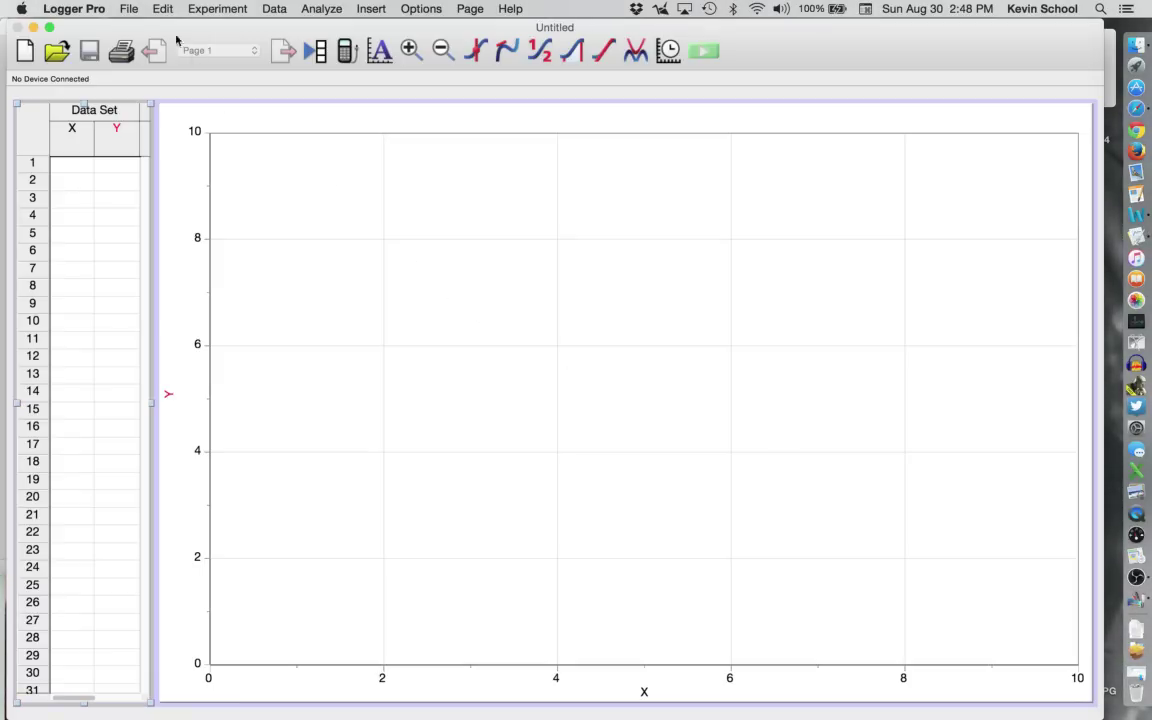
# Save the experiment in a new Physics folder as '<author's surname>_Pendulum'.
pyautogui.click(128, 8)
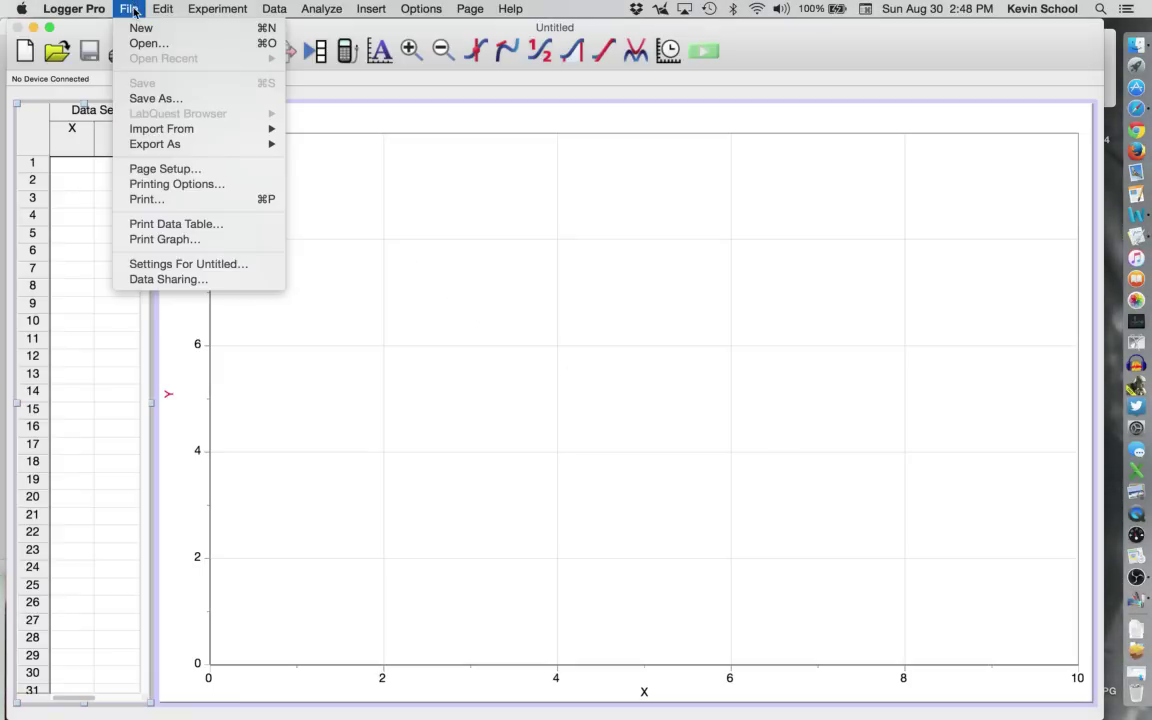
pyautogui.click(150, 98)
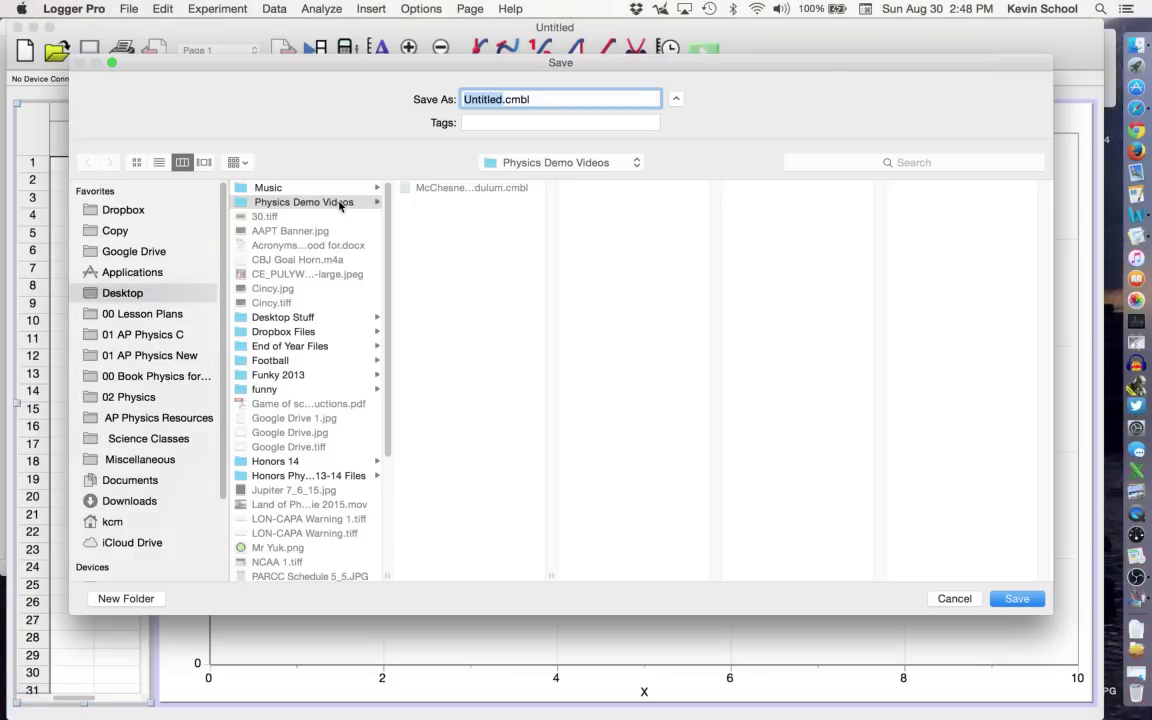
pyautogui.click(126, 598)
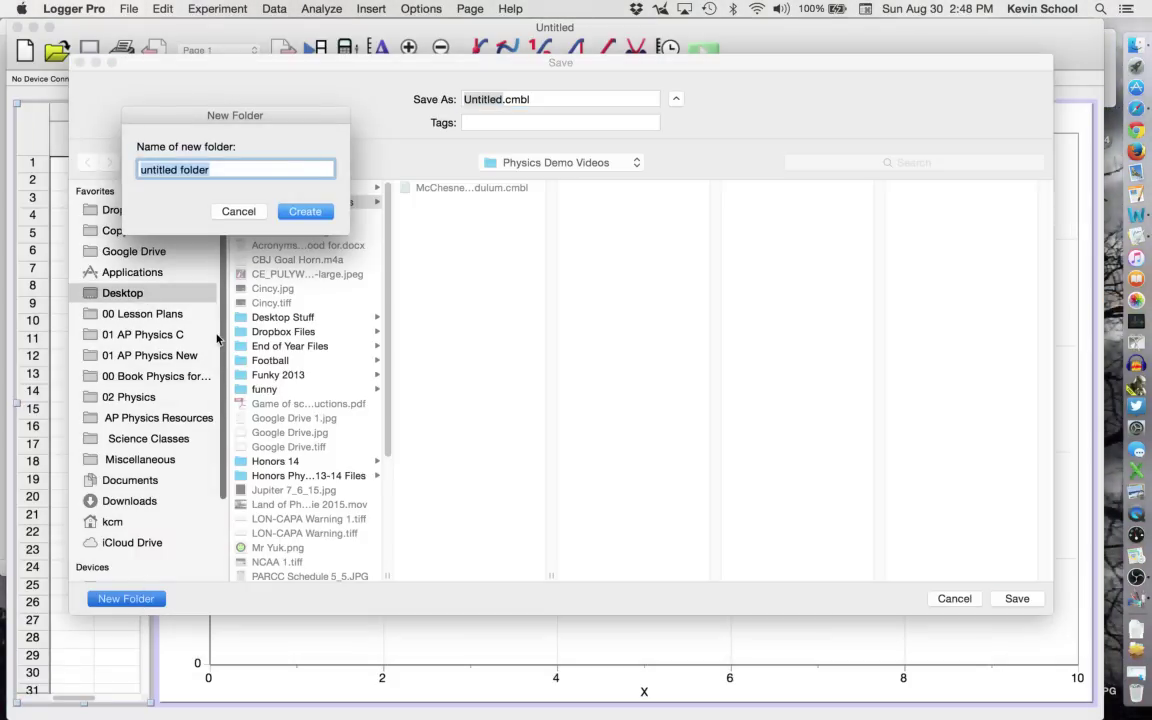
pyautogui.write('Physics')
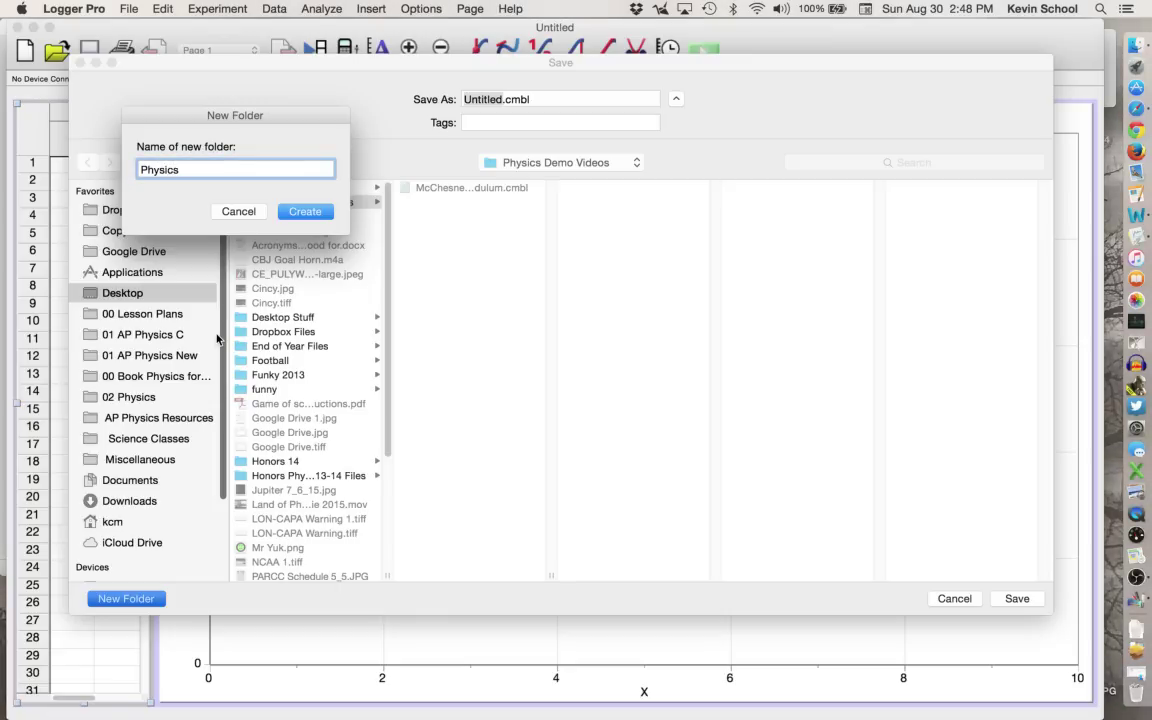
pyautogui.press('Return')
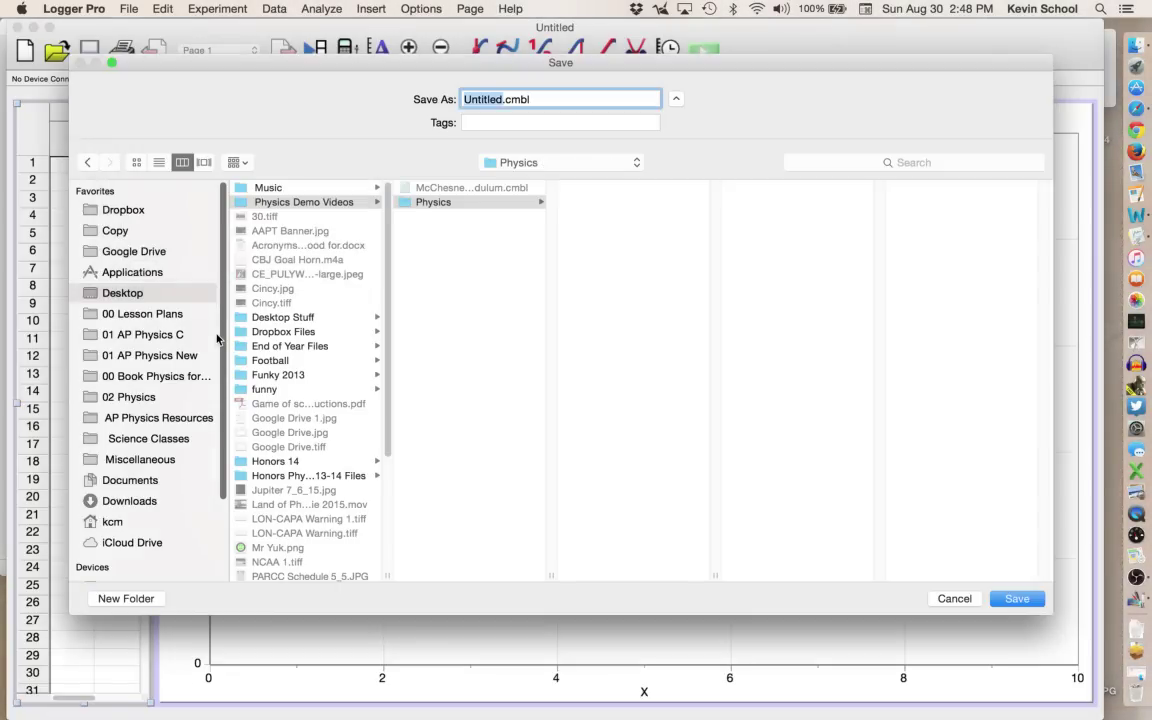
pyautogui.write('McChesney_Pendulum')
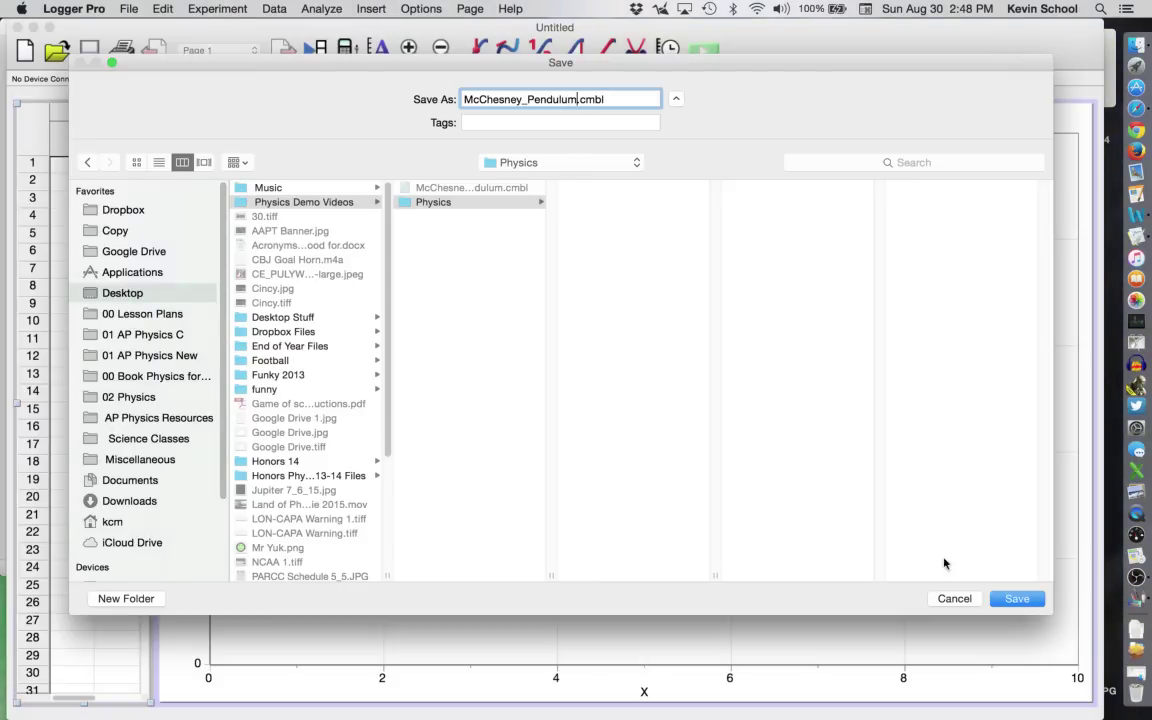
pyautogui.click(1006, 598)
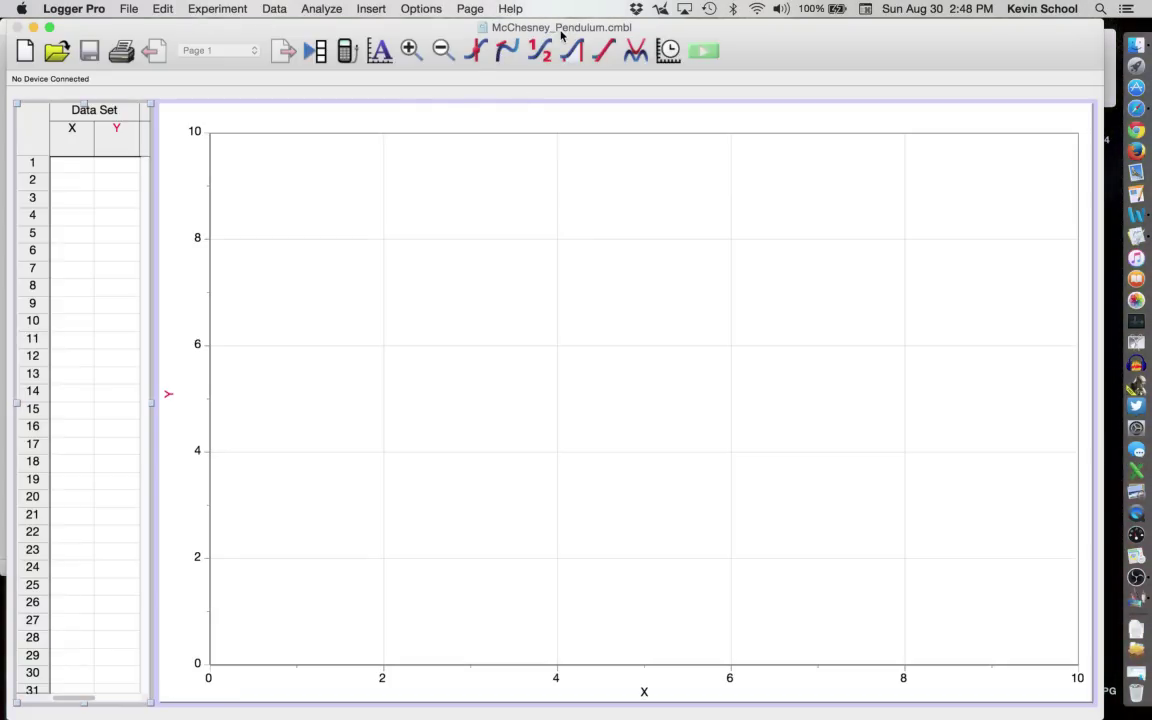
pyautogui.click(92, 7)
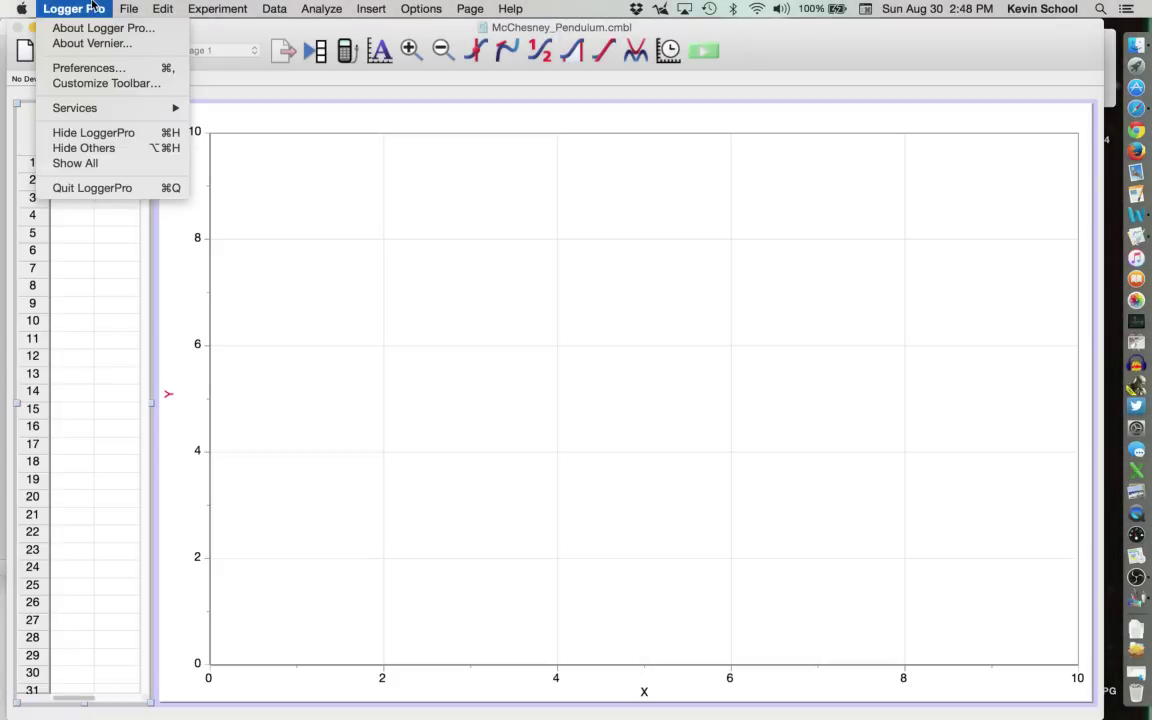
pyautogui.click(92, 68)
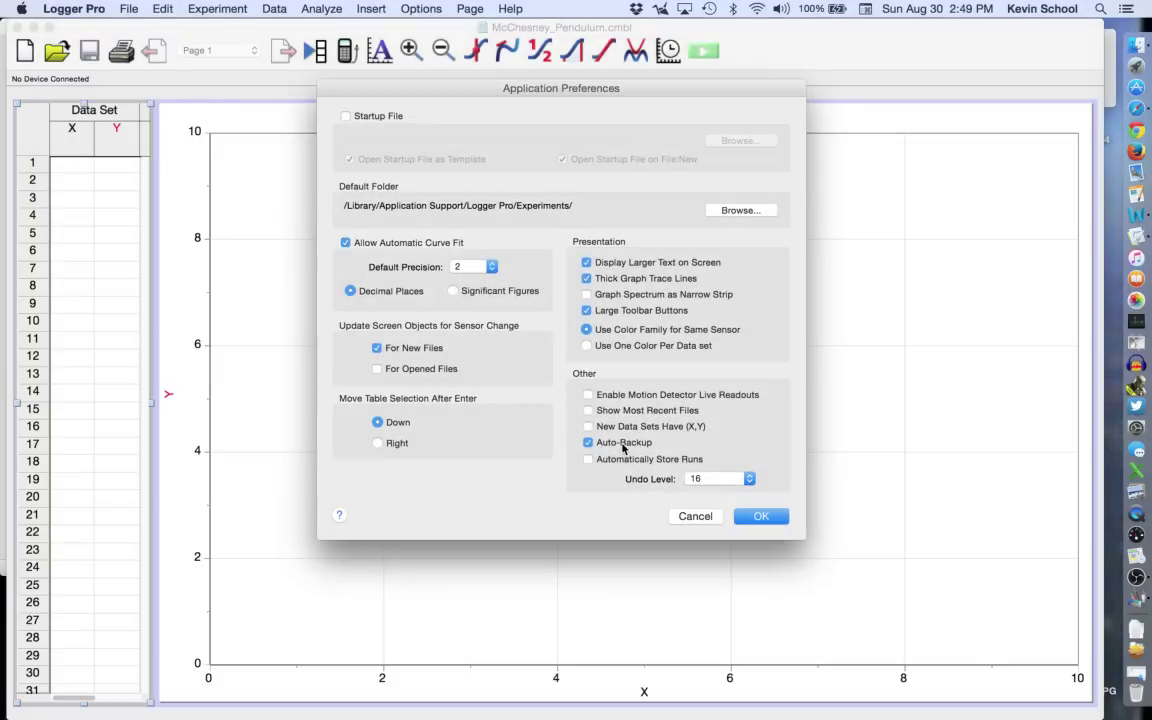
pyautogui.click(693, 480)
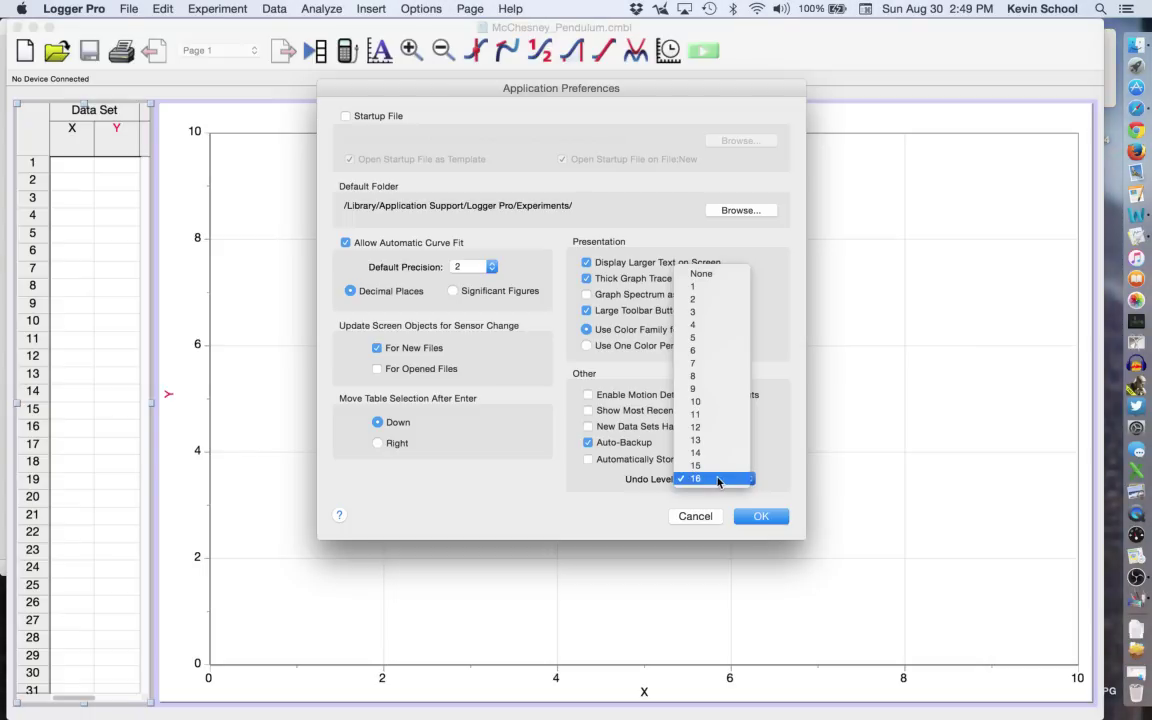
pyautogui.click(720, 480)
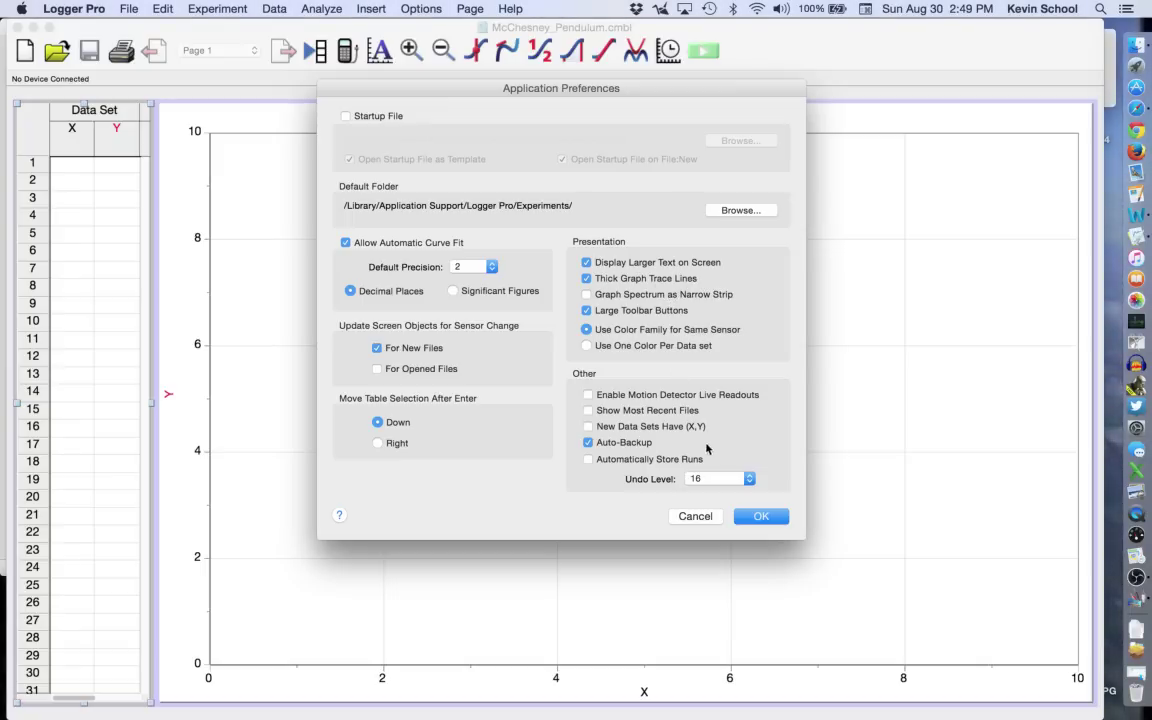
pyautogui.click(760, 518)
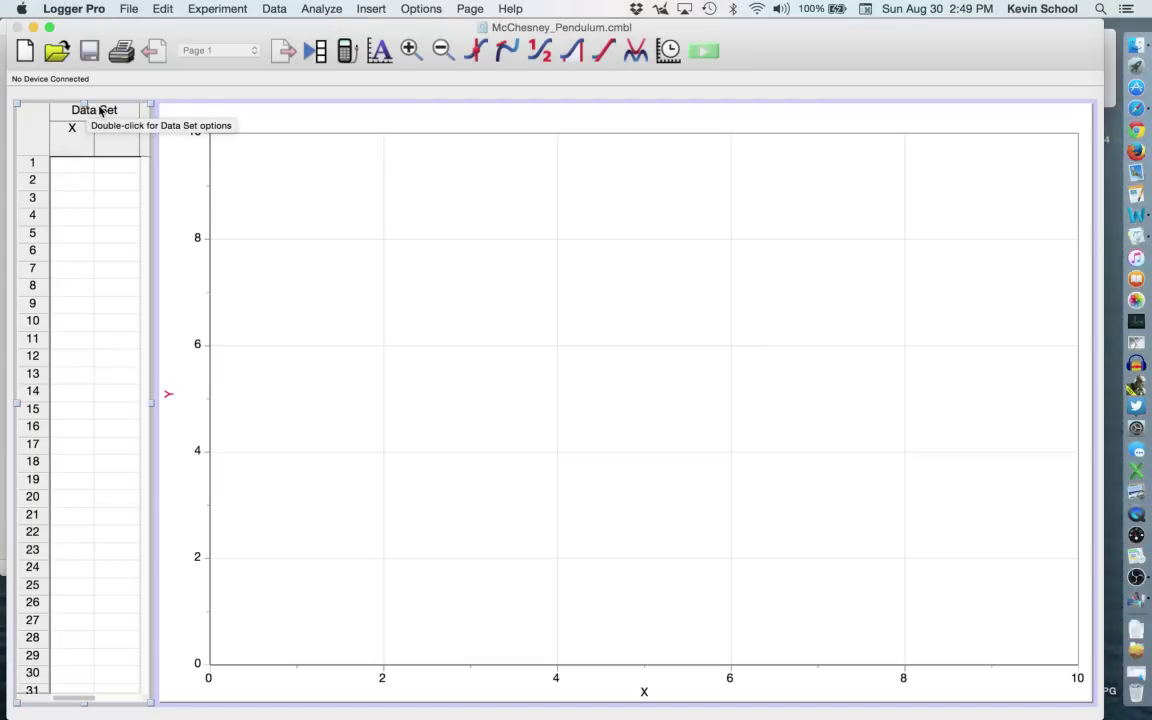
# Rename the data set from Data Set to Pendulum, then select the X column.
pyautogui.doubleClick(100, 111)
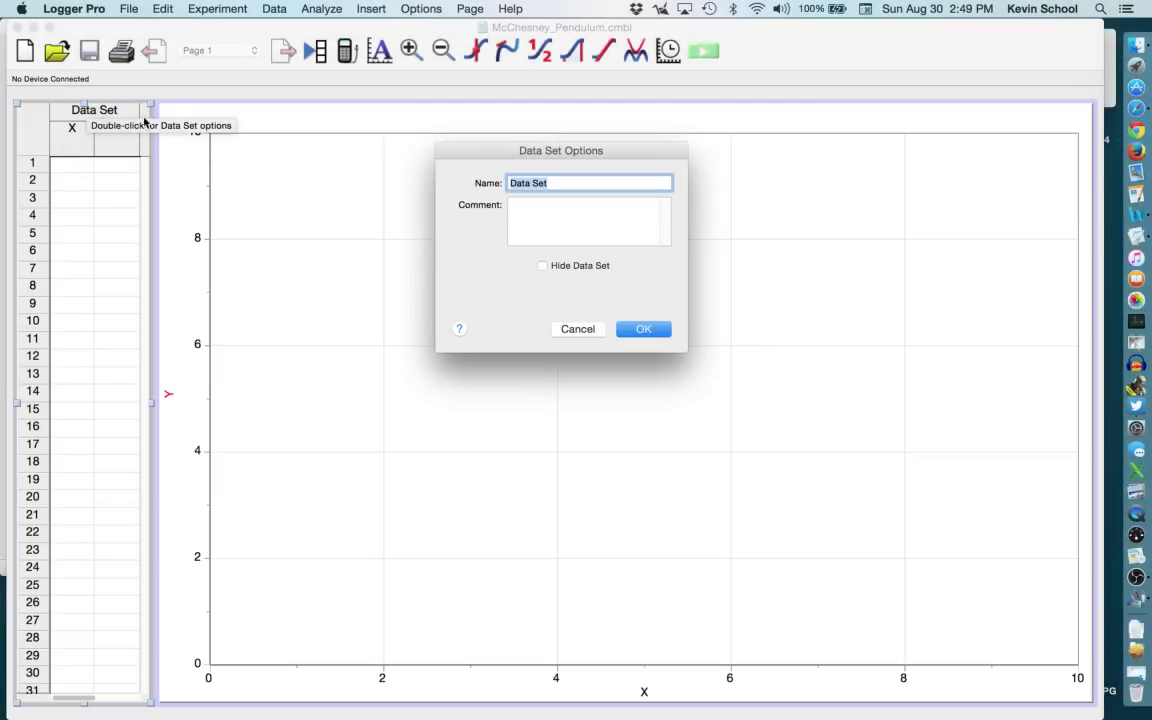
pyautogui.write('Pendulum')
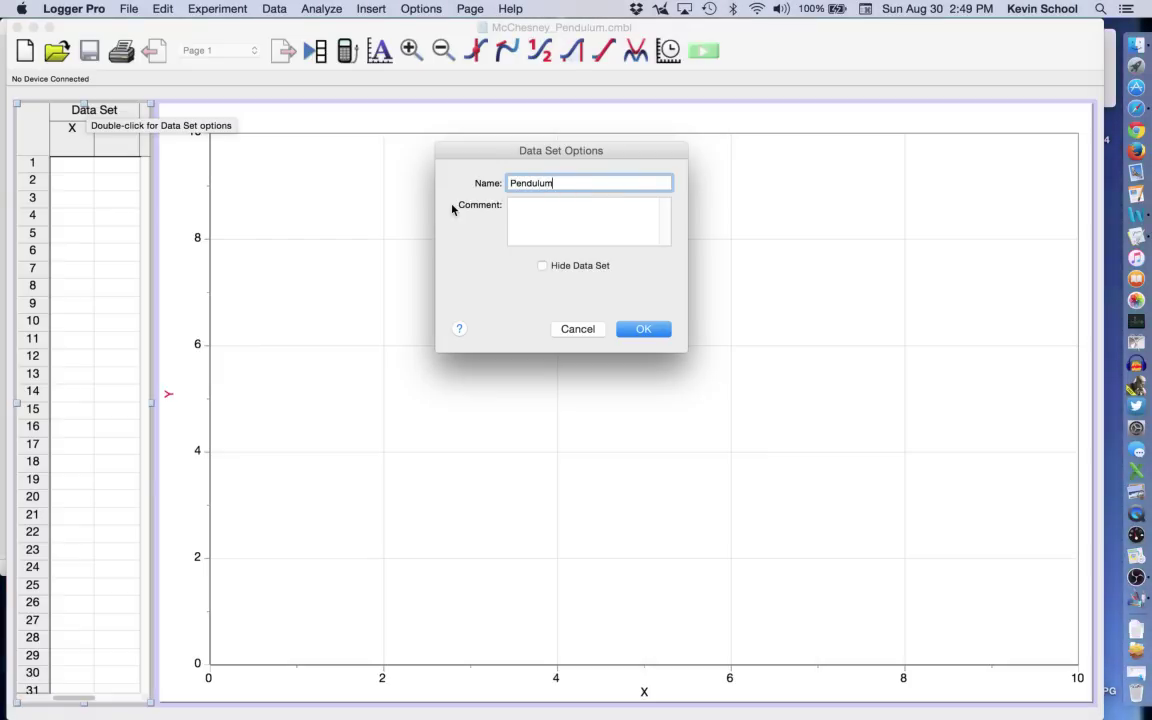
pyautogui.press('Return')
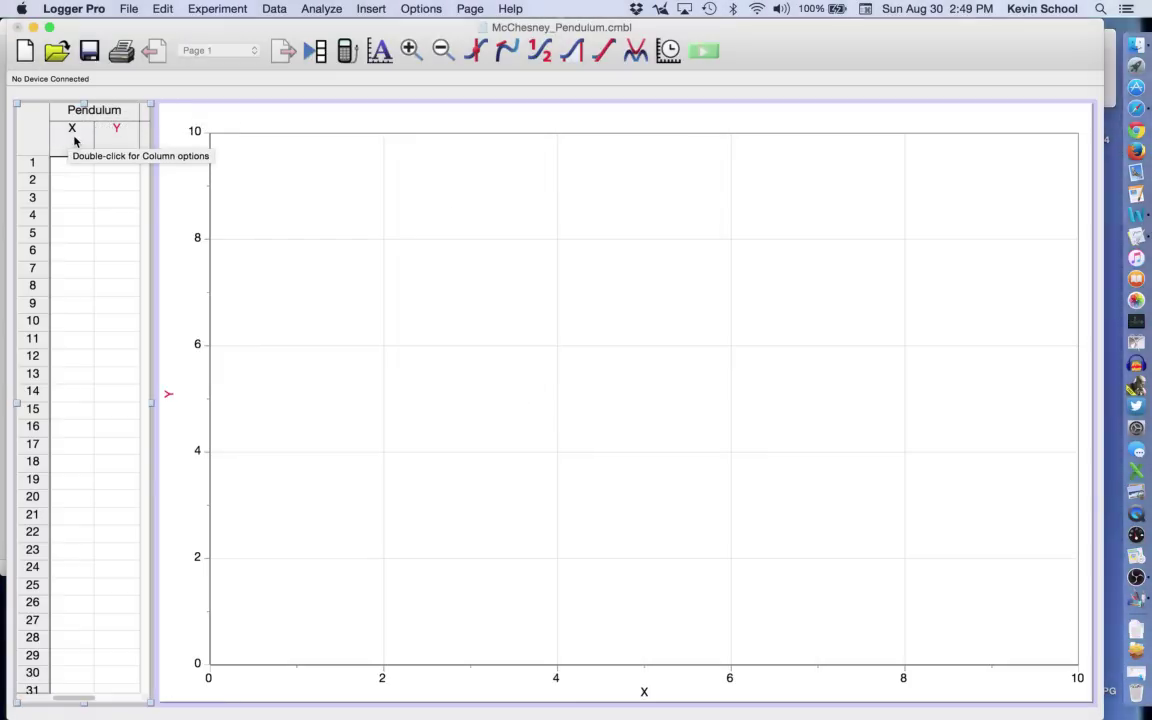
pyautogui.click(75, 133)
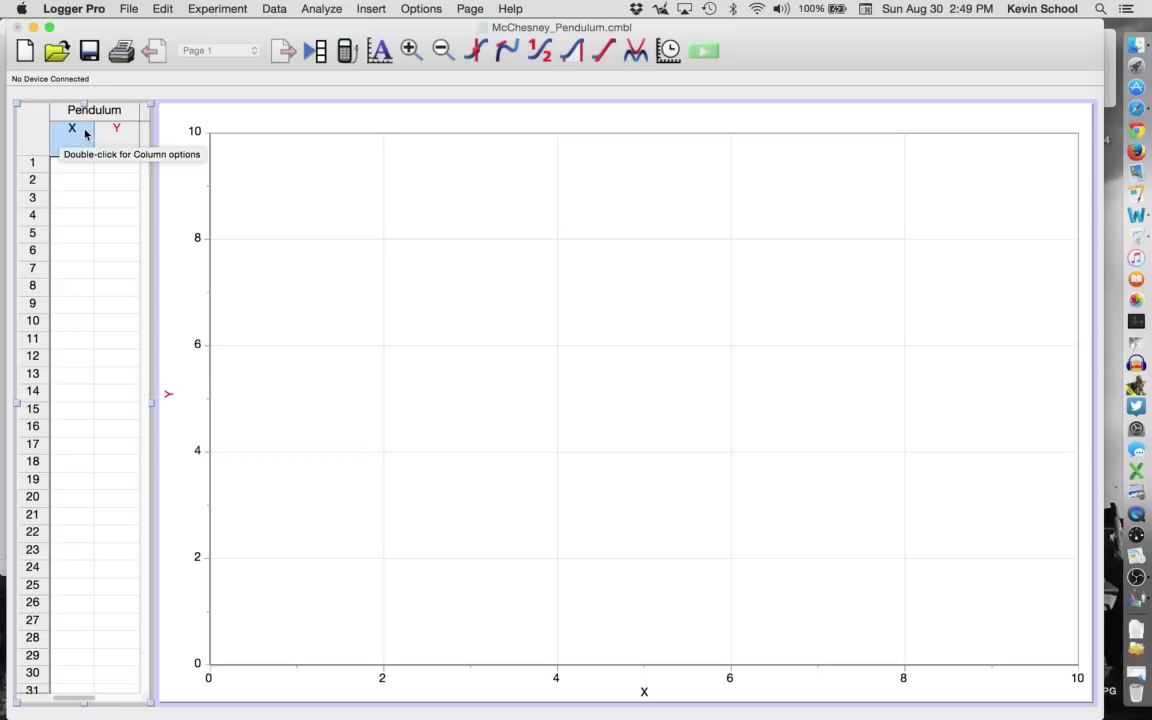
# Name the X column Angle, with short name 'an' and degree (°) units.
pyautogui.click(272, 8)
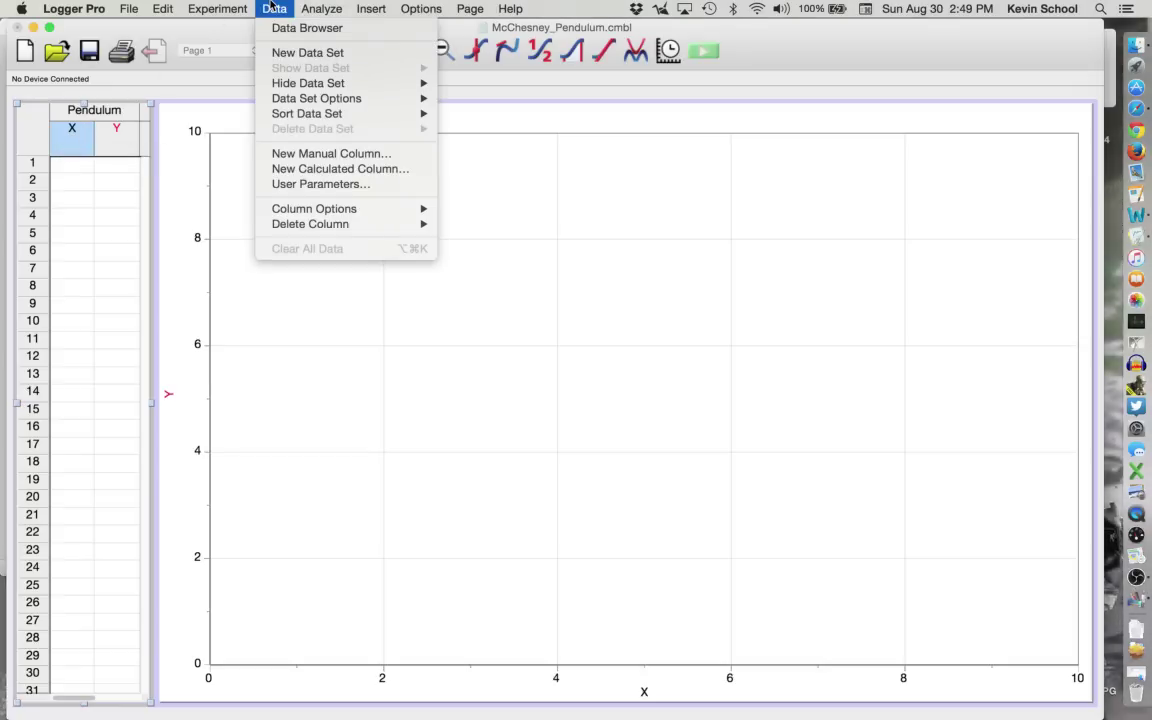
pyautogui.moveTo(303, 210)
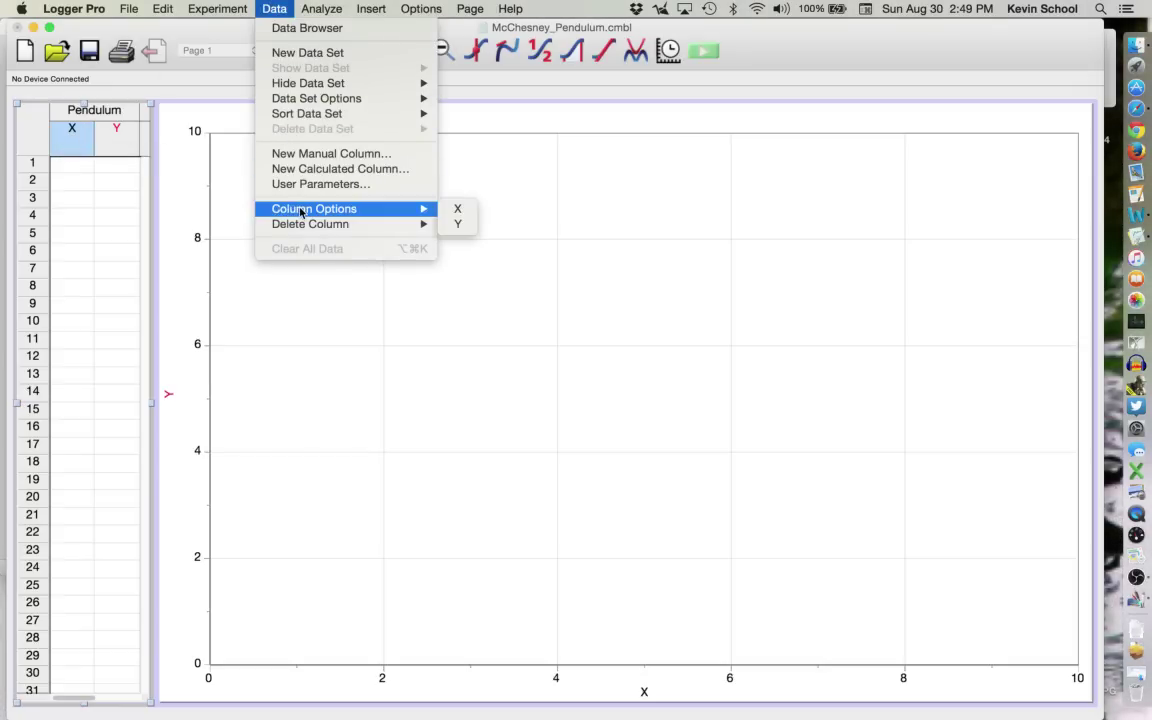
pyautogui.click(459, 208)
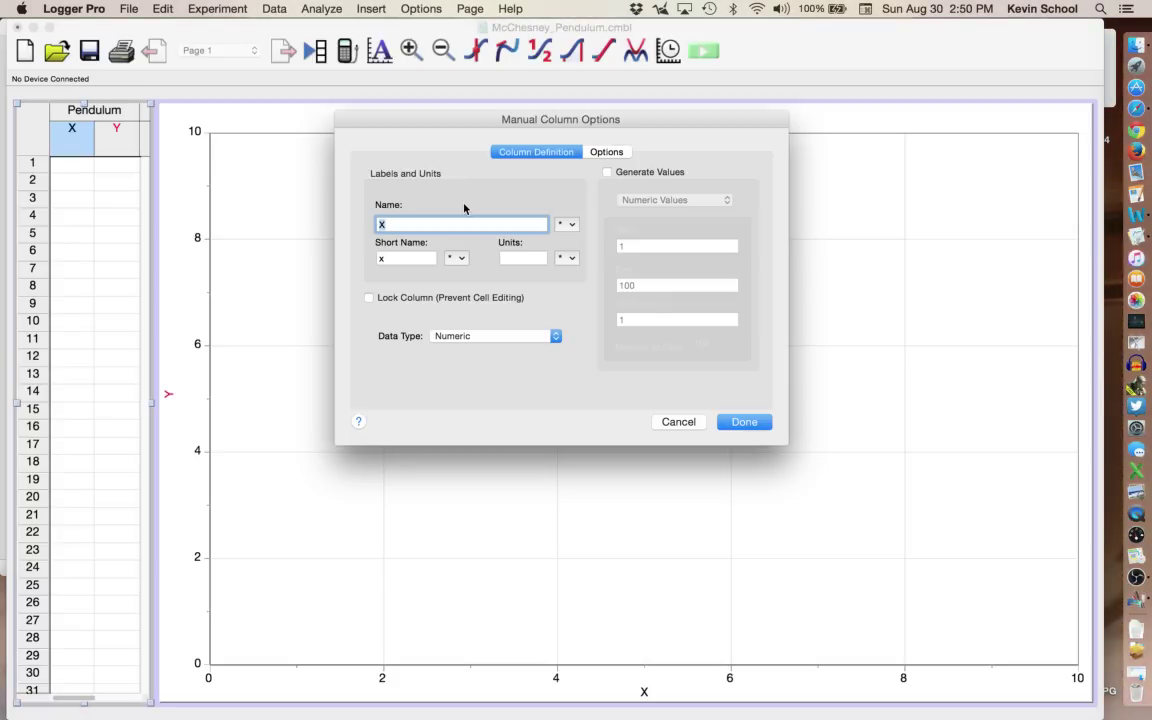
pyautogui.write('Angle')
pyautogui.press('Tab')
pyautogui.write('ang')
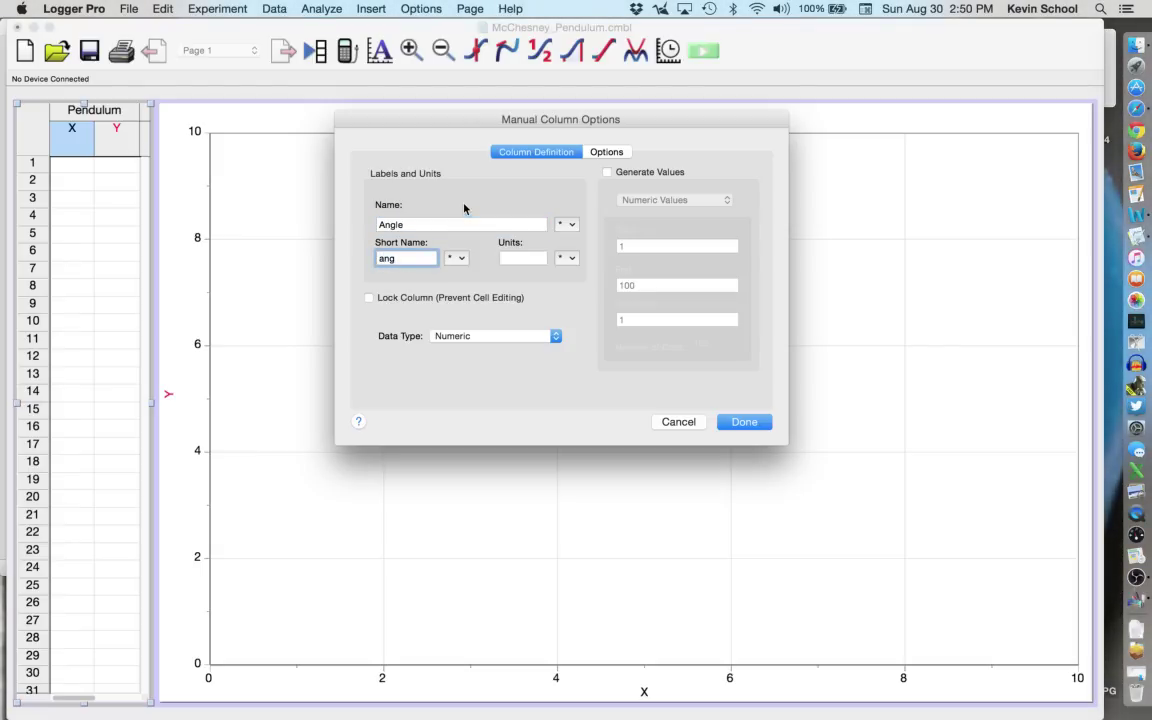
pyautogui.press('BackSpace')
pyautogui.press('Tab')
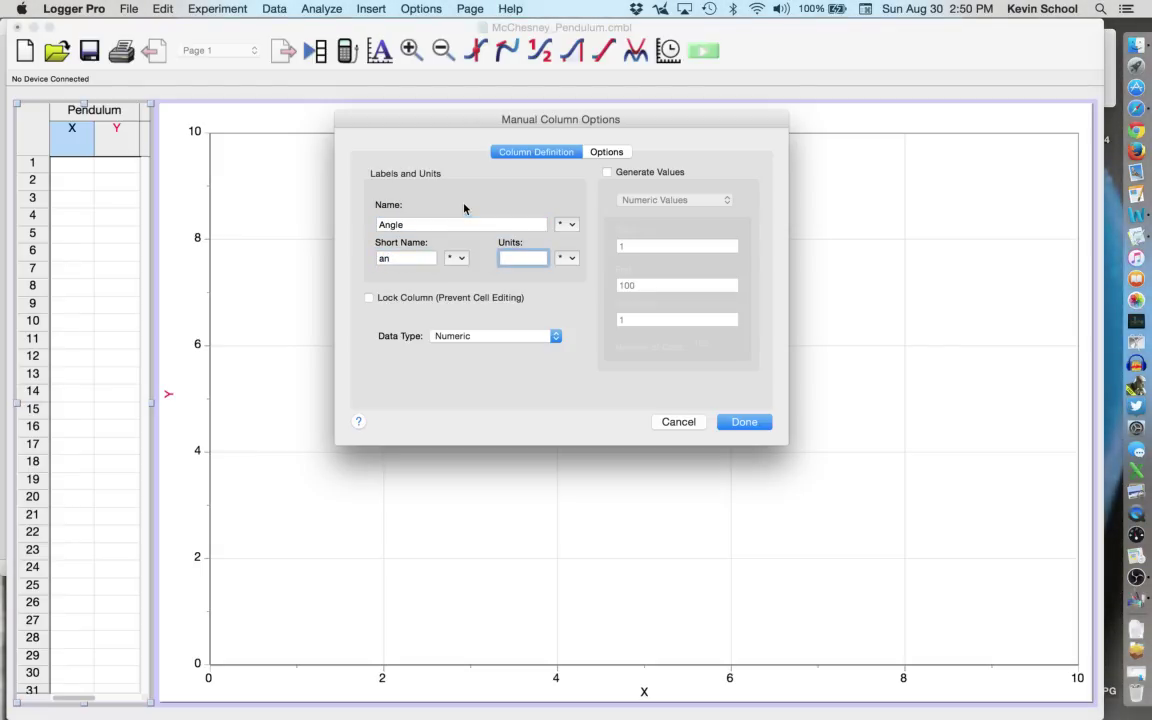
pyautogui.click(571, 259)
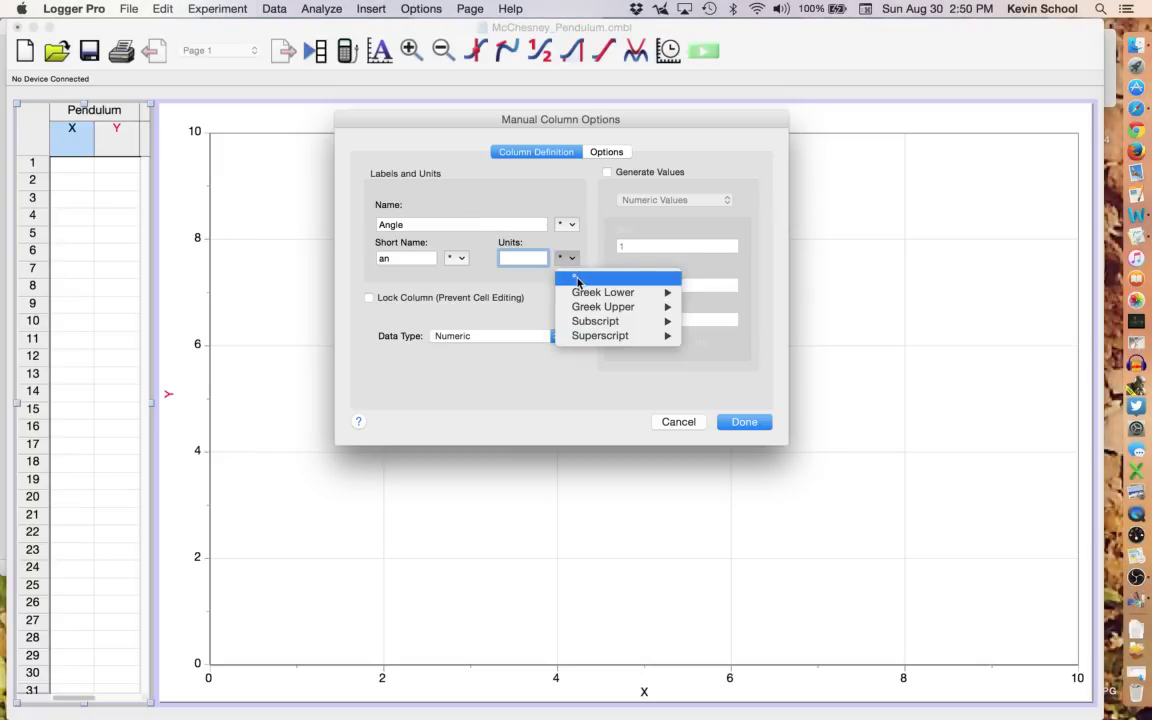
pyautogui.click(576, 281)
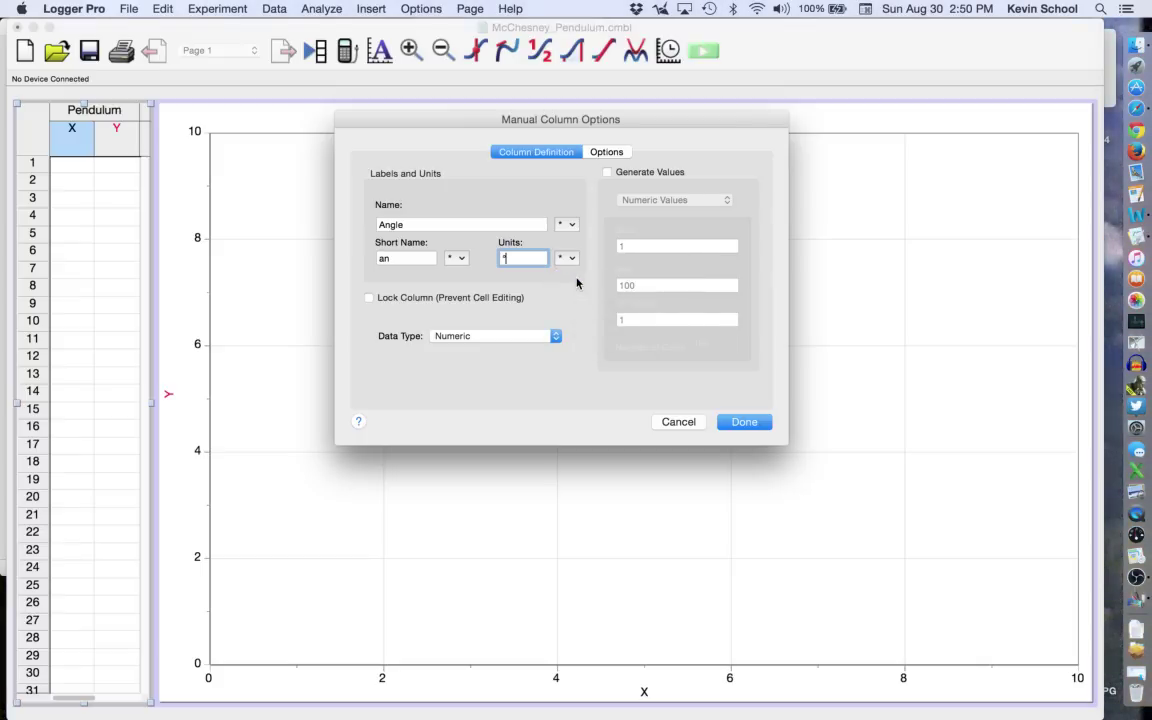
pyautogui.click(745, 423)
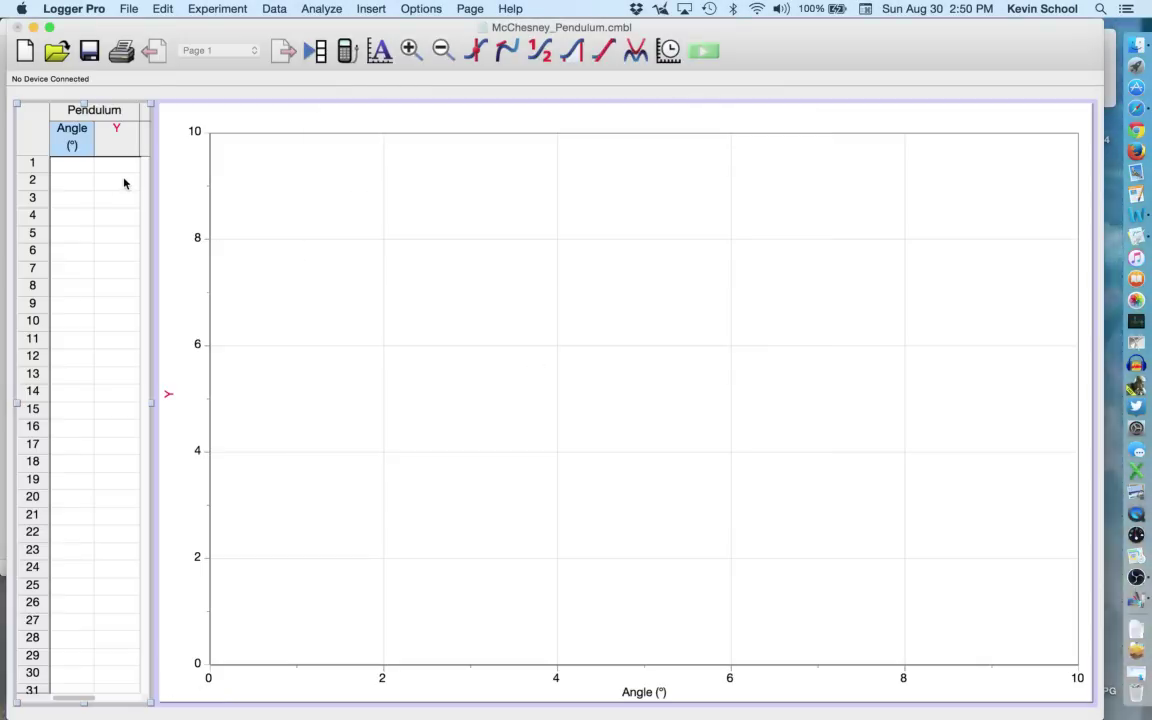
# Set the Y column to name Time, short name t, and units s.
pyautogui.click(110, 133)
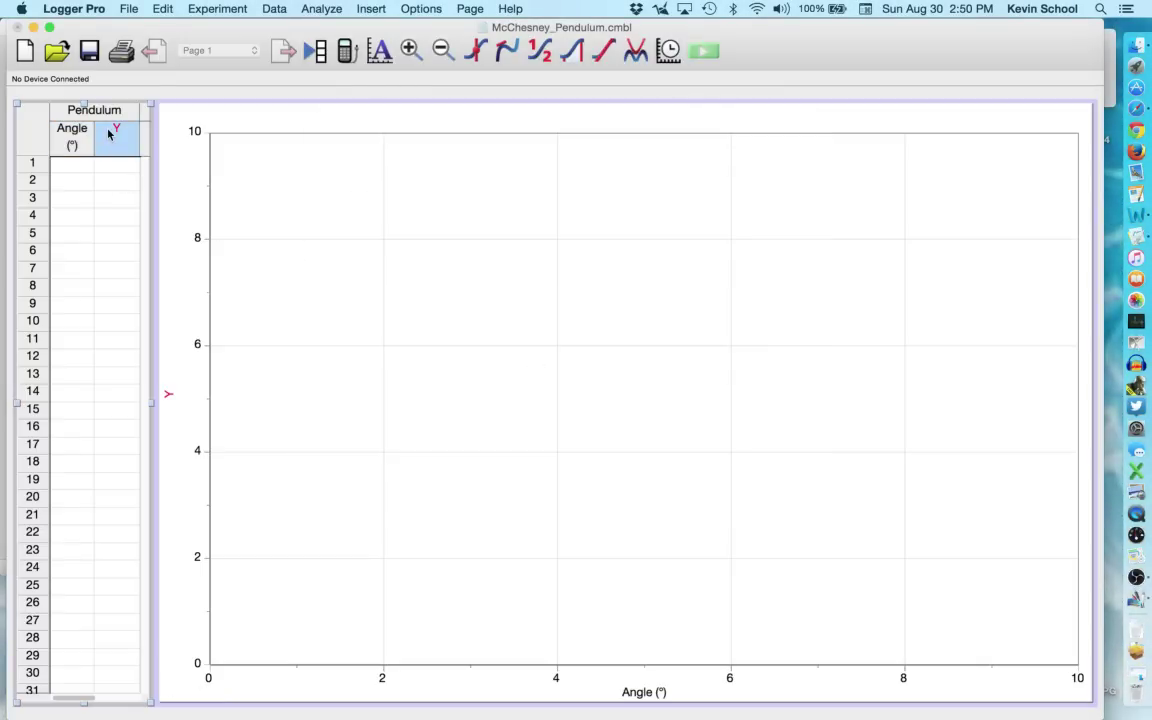
pyautogui.click(277, 8)
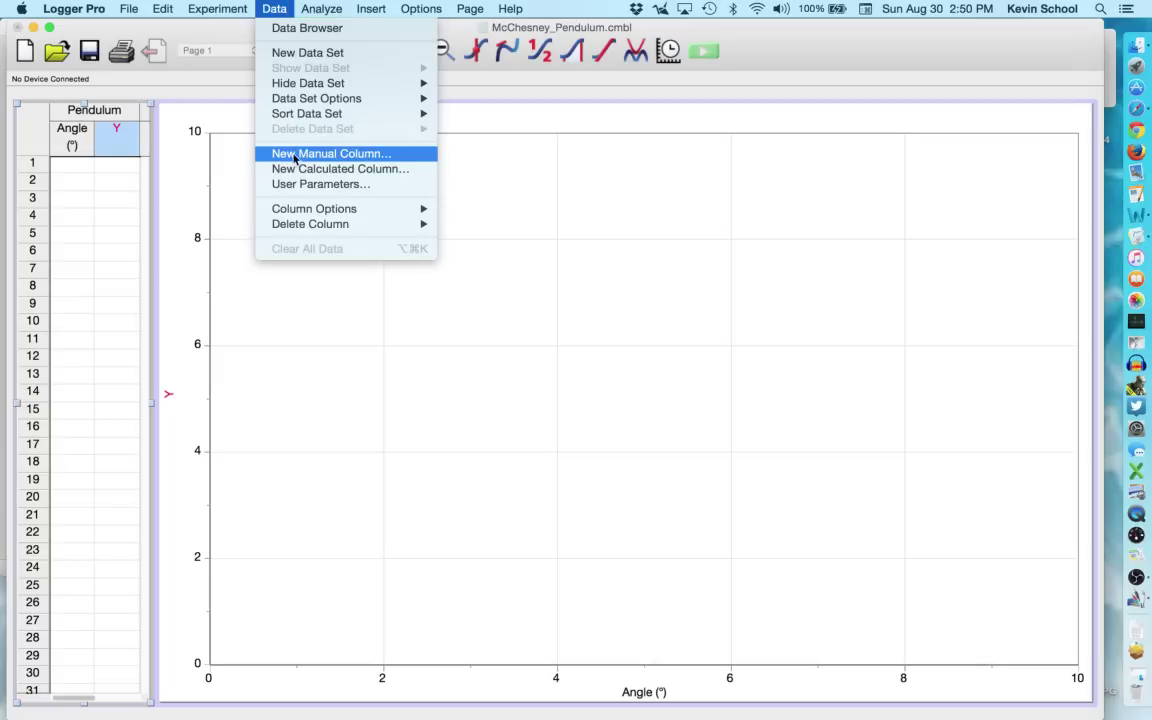
pyautogui.moveTo(306, 208)
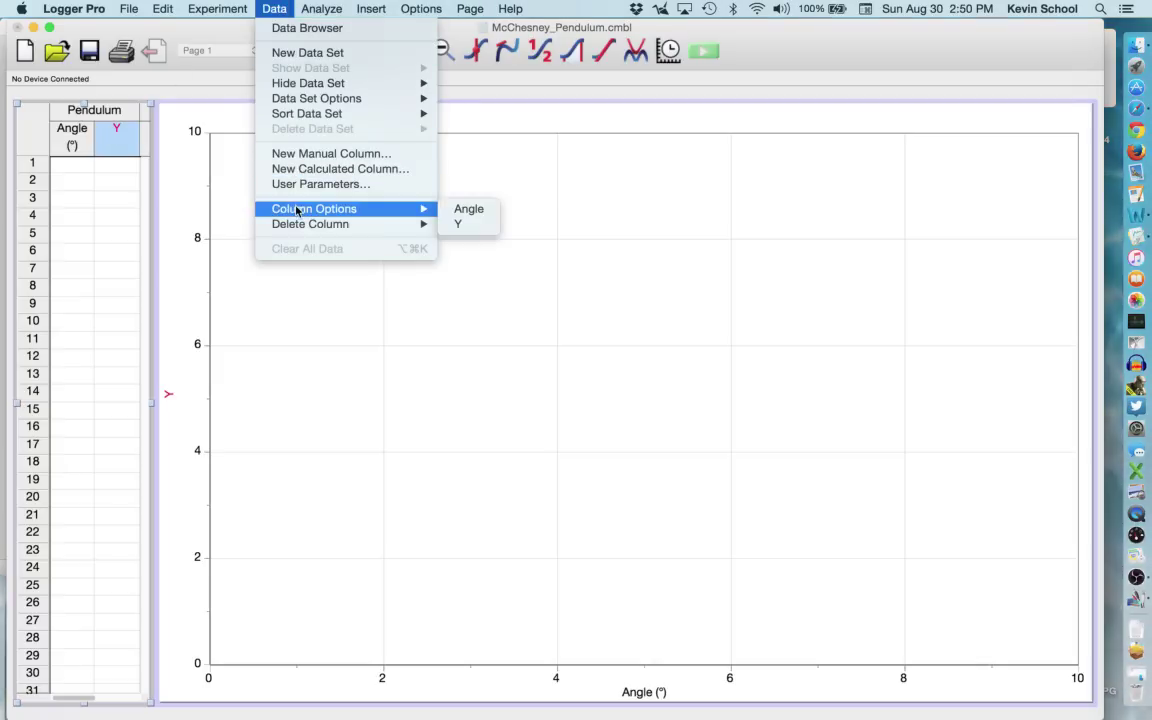
pyautogui.click(488, 224)
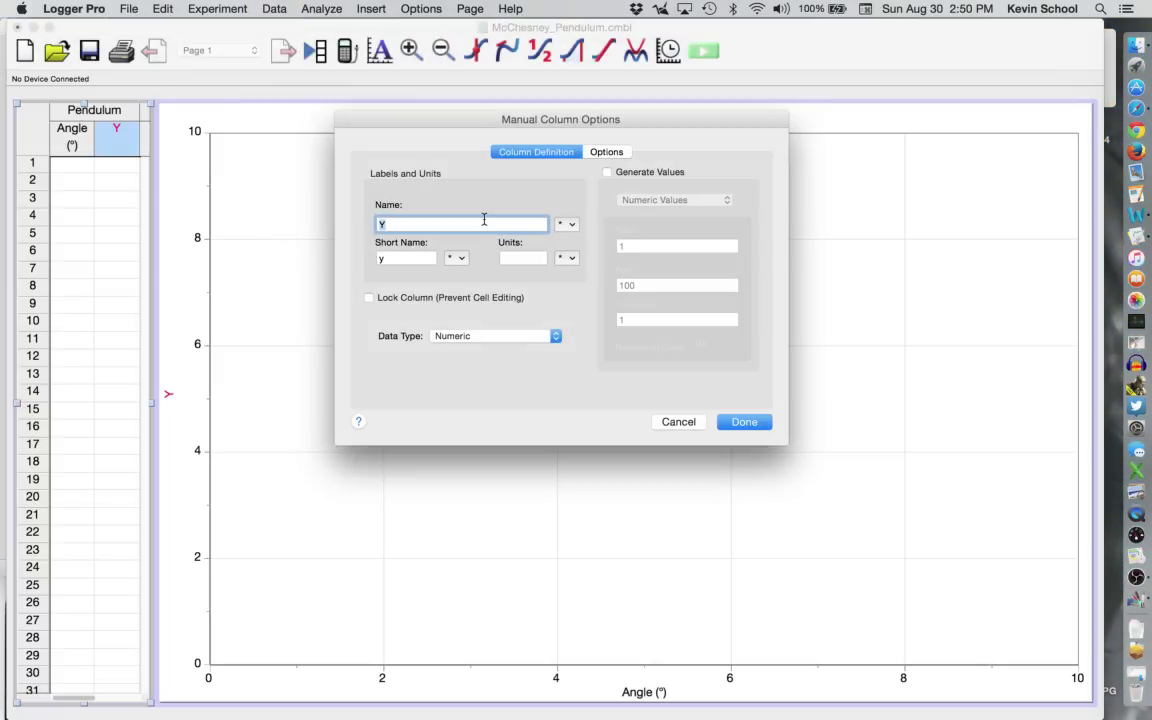
pyautogui.press('Tab')
pyautogui.write('t')
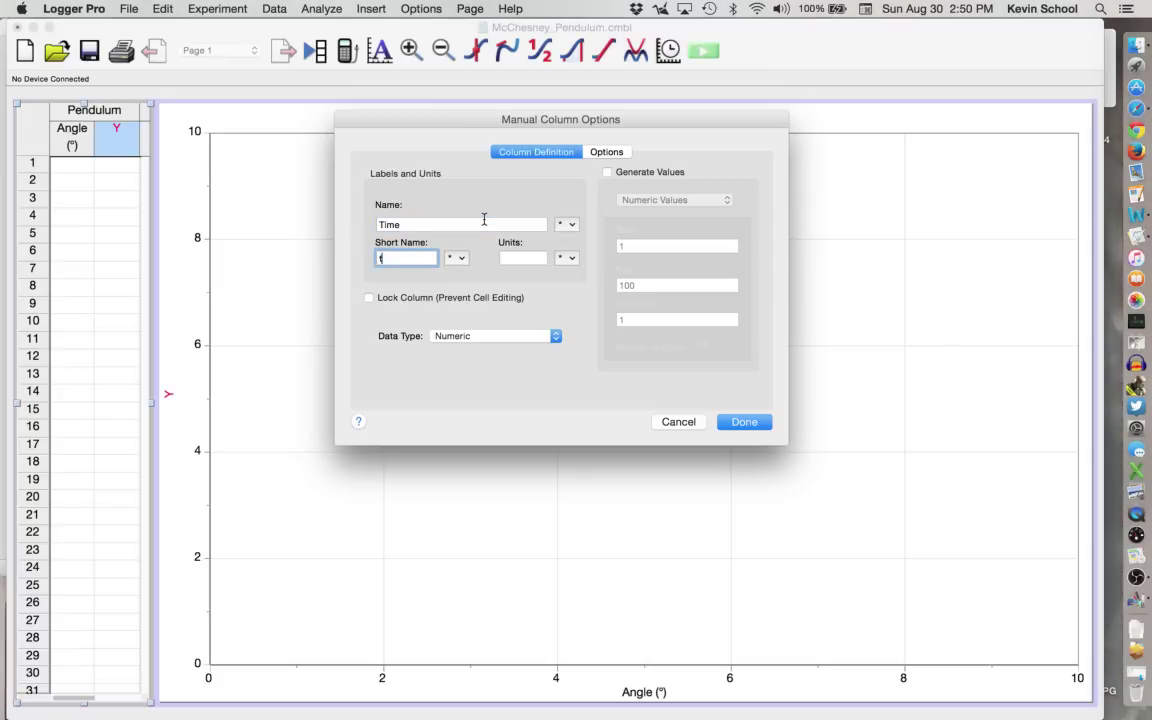
pyautogui.press('Tab')
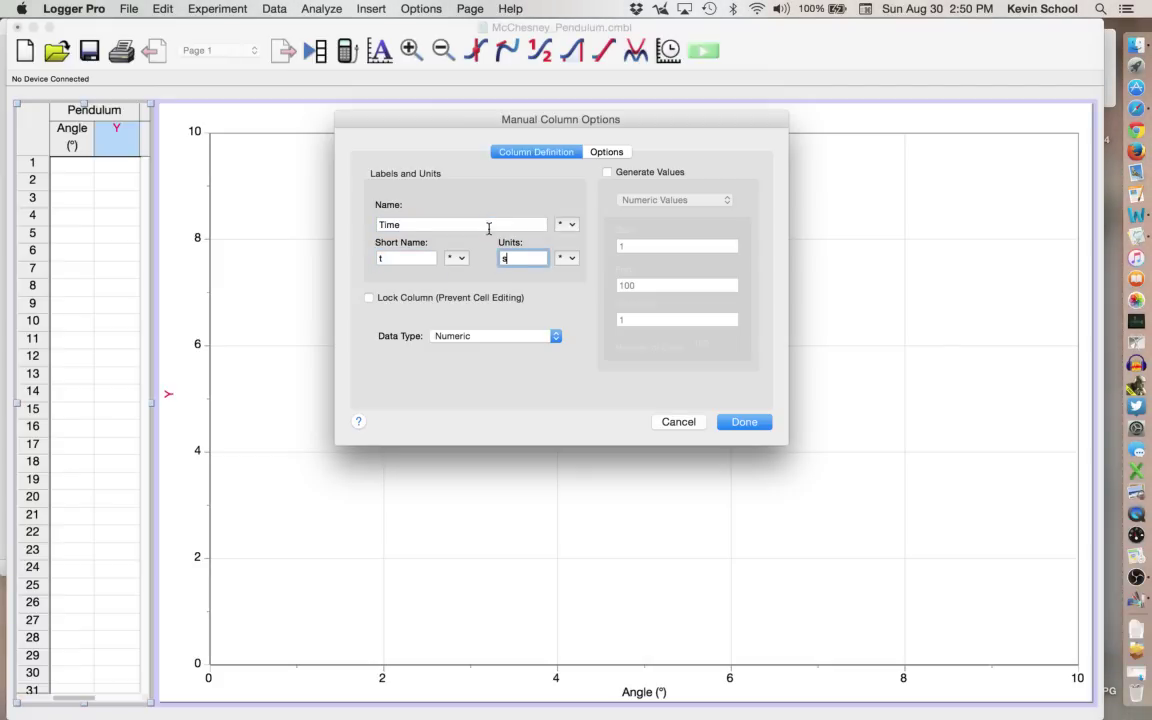
pyautogui.click(742, 421)
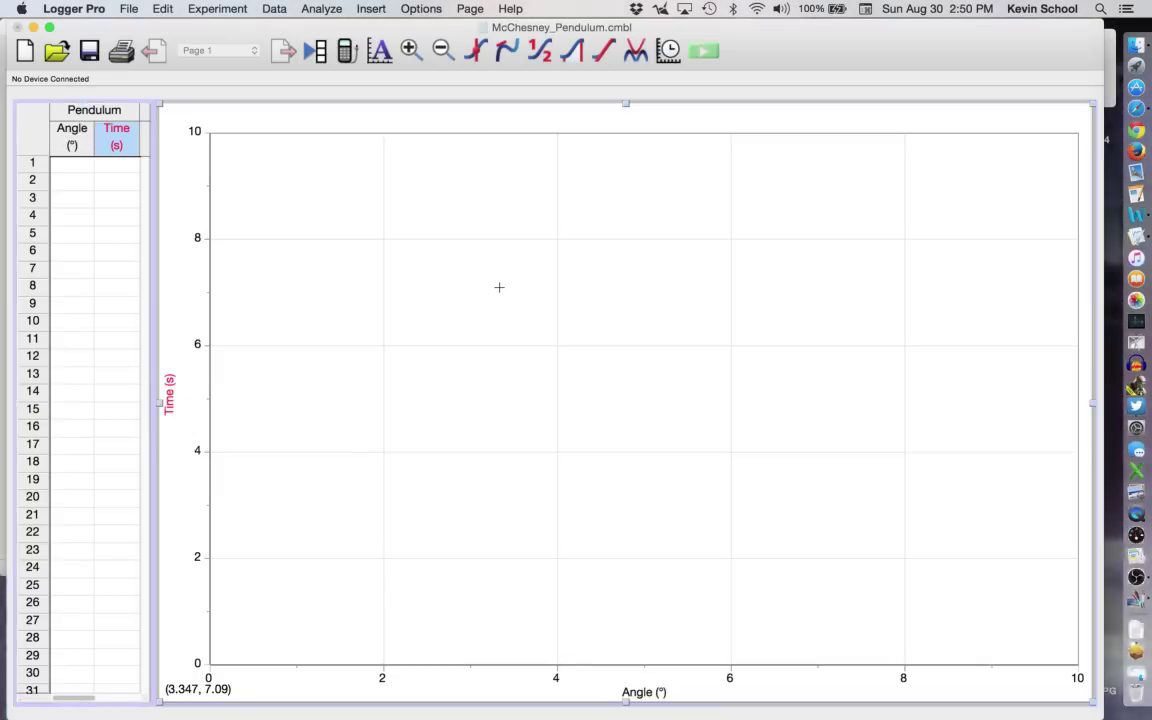
# Title the graph 'Angle vs Time' and set the Minor Tick Style to Solid.
pyautogui.doubleClick(499, 287)
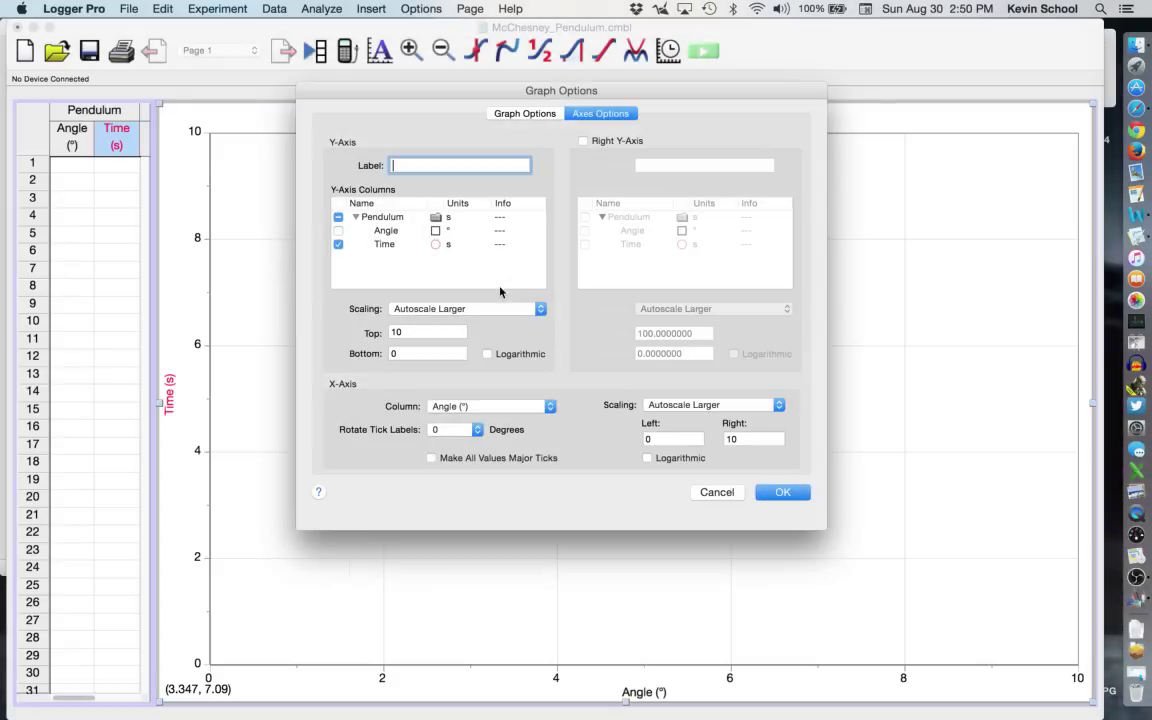
pyautogui.click(525, 114)
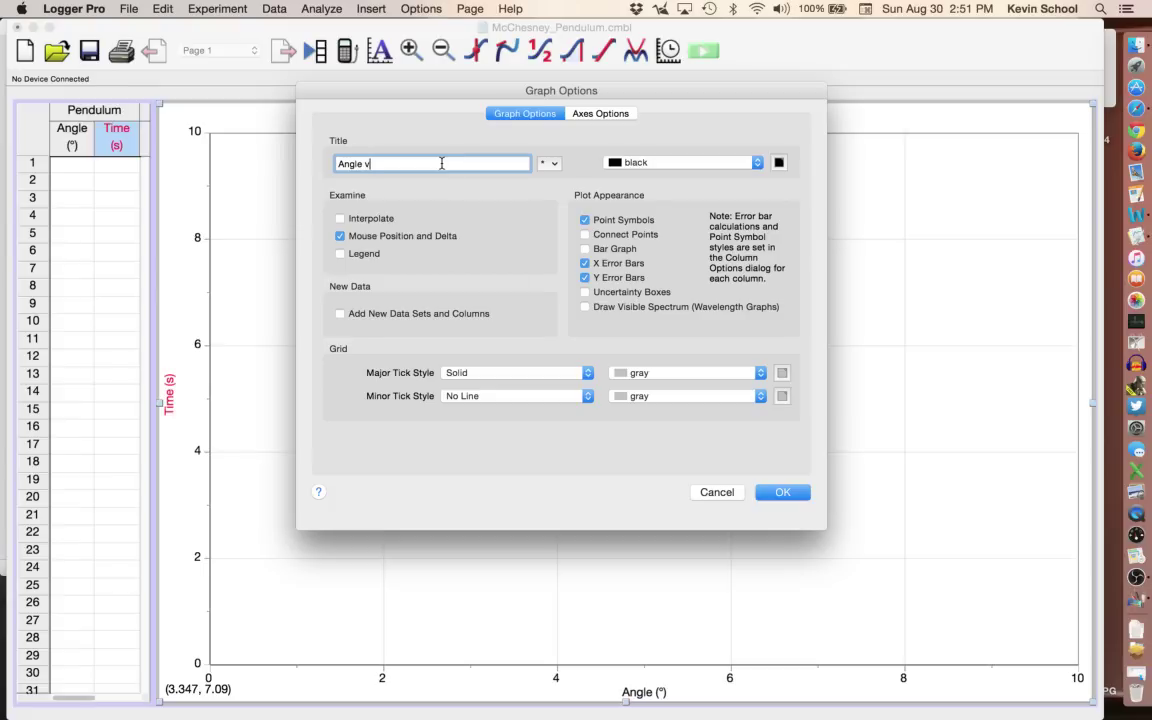
pyautogui.write('Angle vs Time')
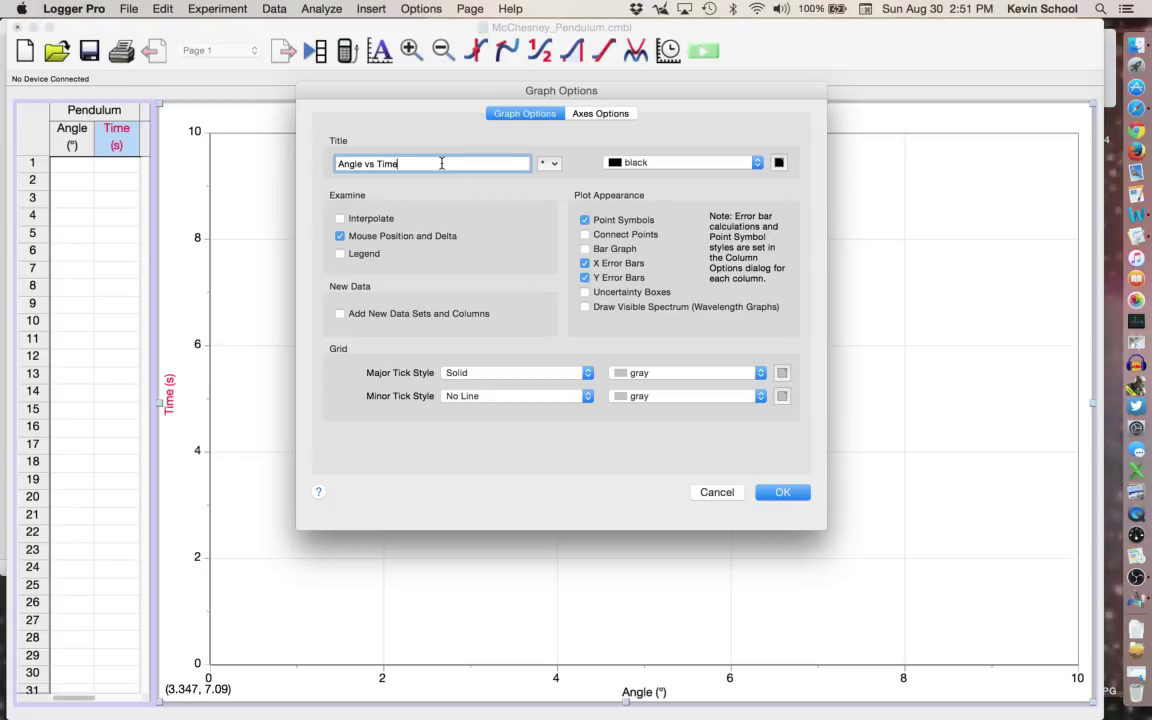
pyautogui.click(480, 399)
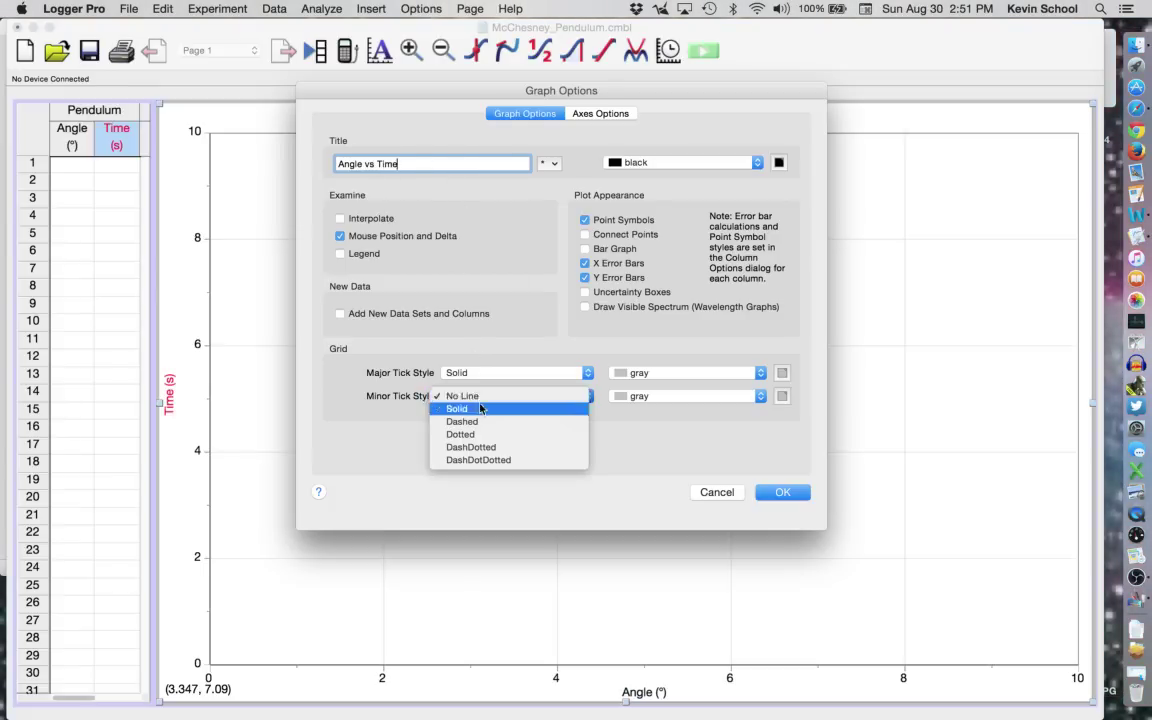
pyautogui.click(480, 410)
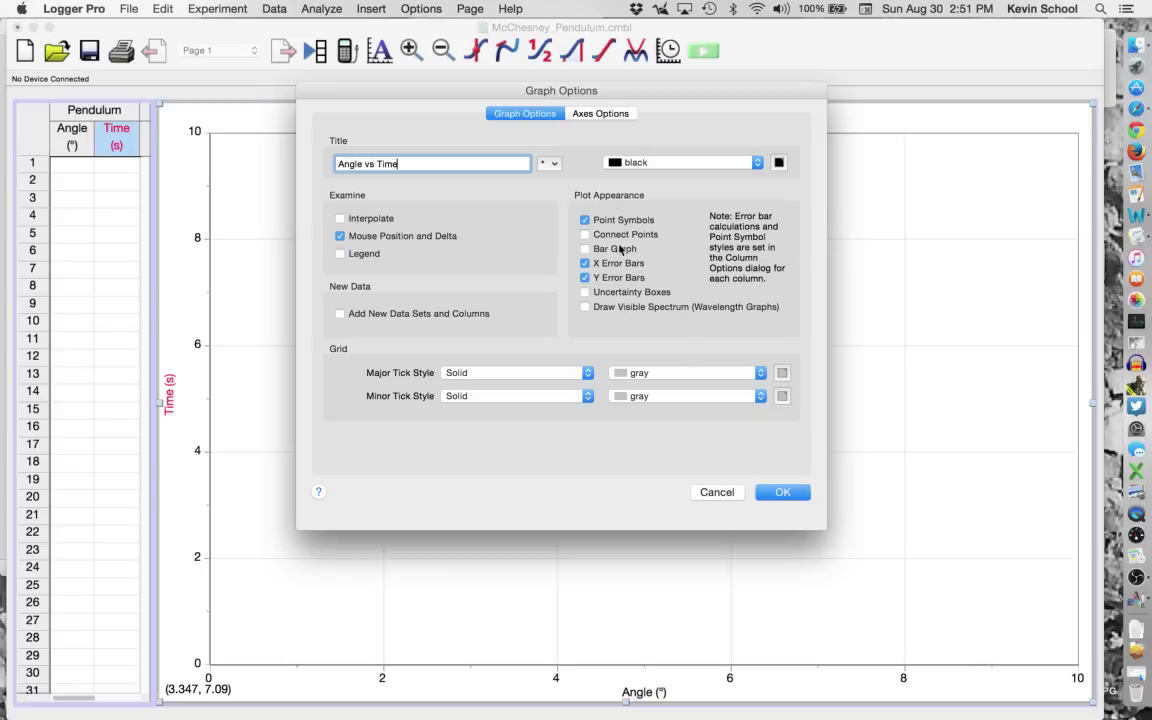
pyautogui.click(782, 494)
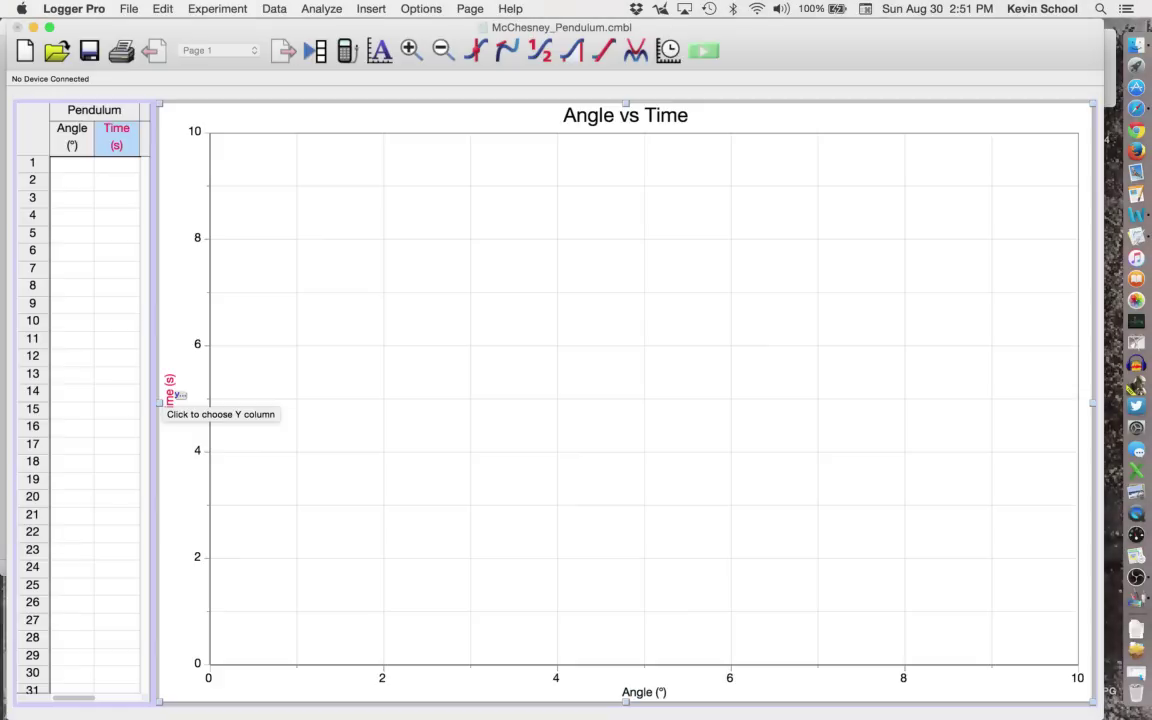
# Choose Angle for the y-axis column and Time for the x-axis column.
pyautogui.click(172, 396)
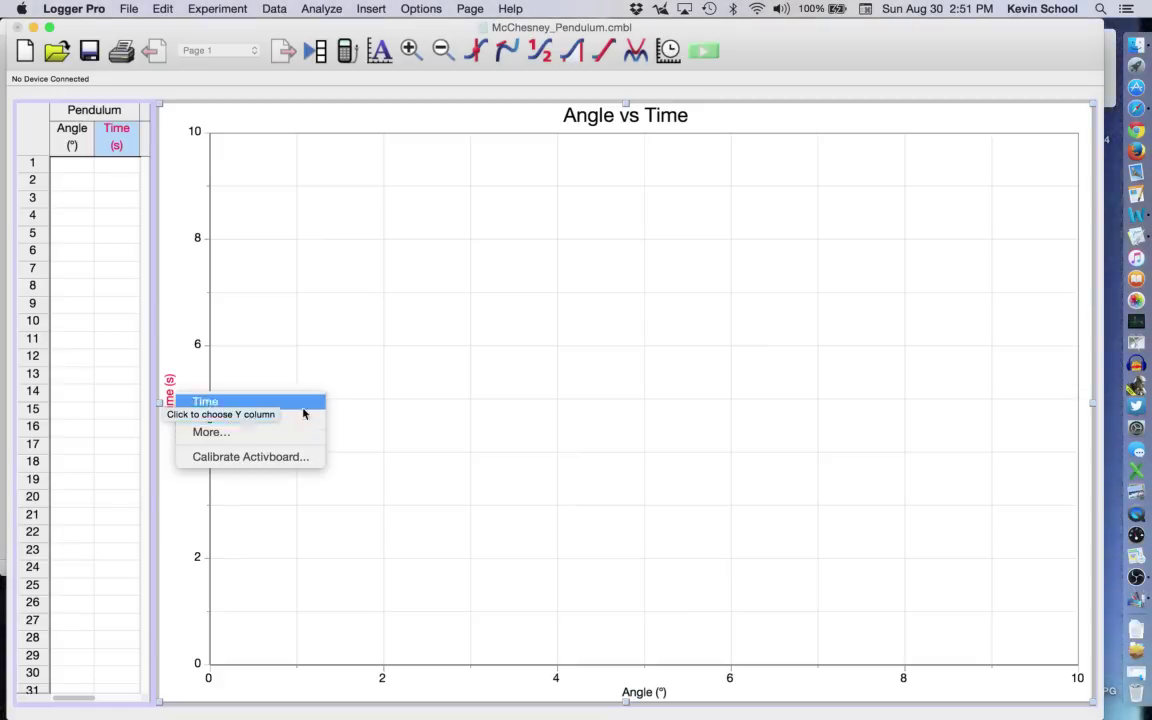
pyautogui.click(391, 379)
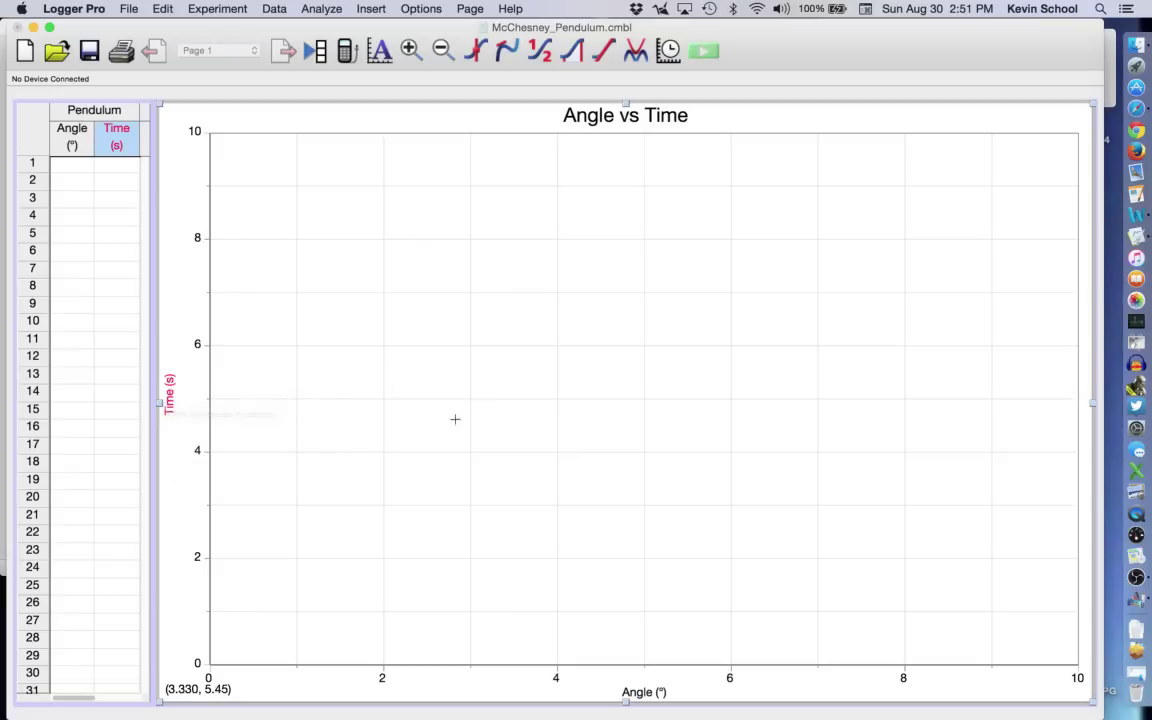
pyautogui.click(174, 399)
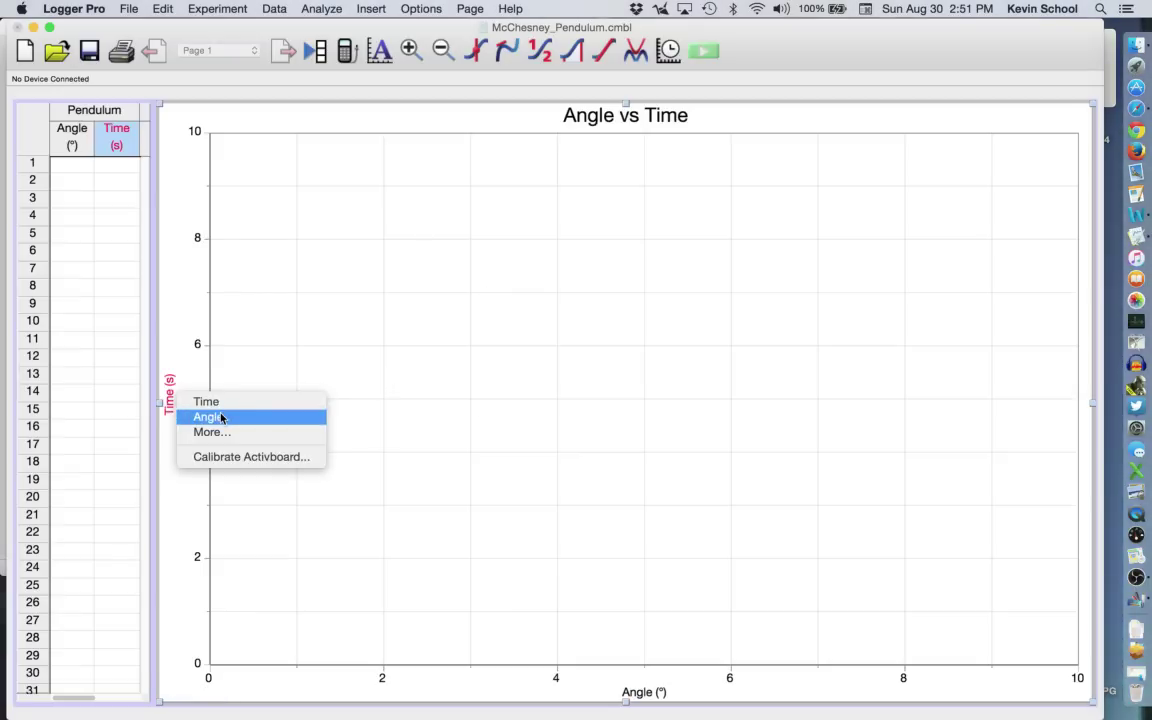
pyautogui.click(222, 416)
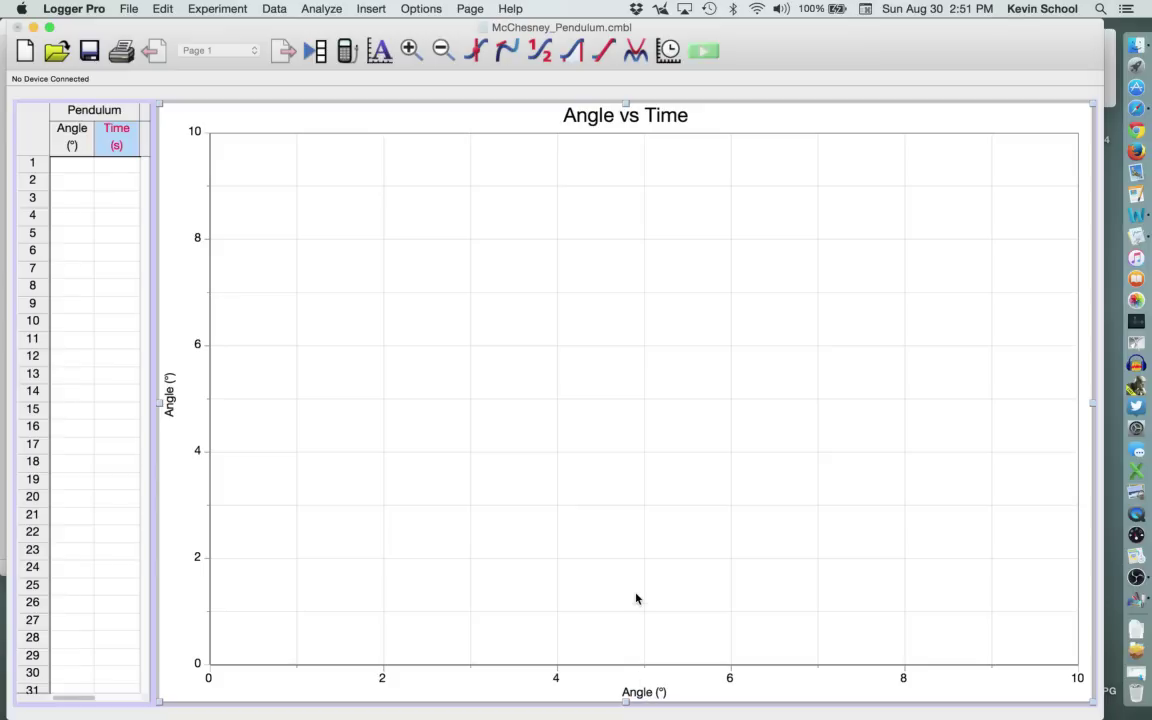
pyautogui.click(647, 700)
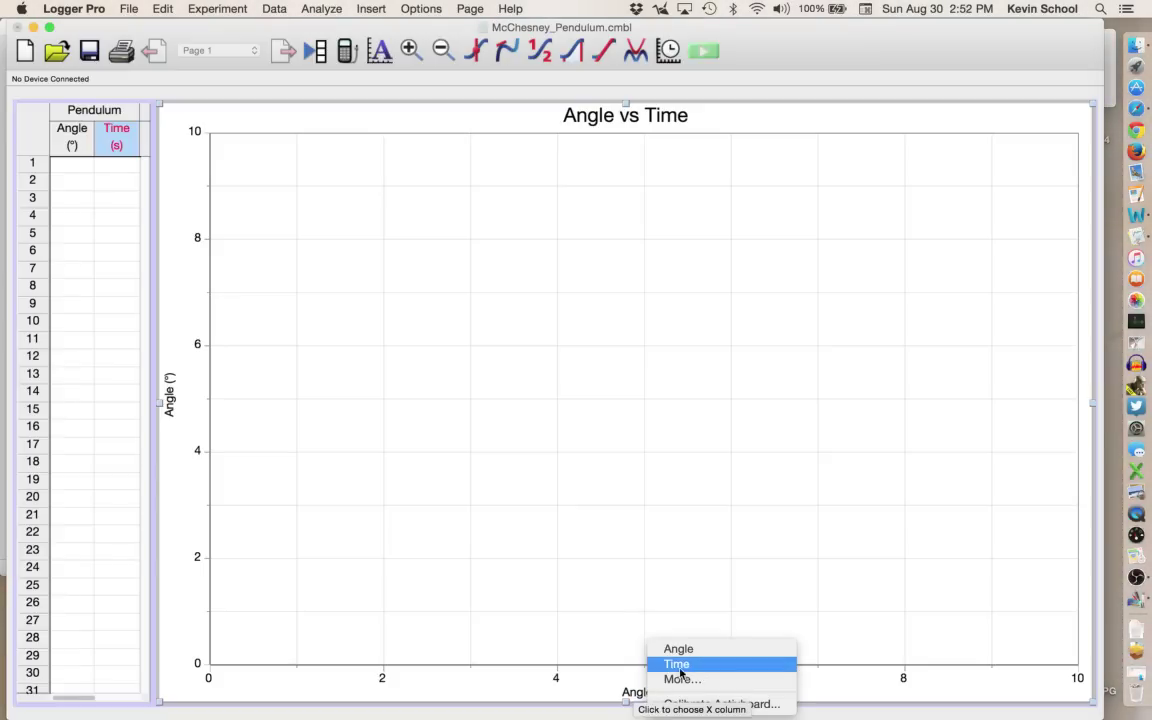
pyautogui.click(684, 668)
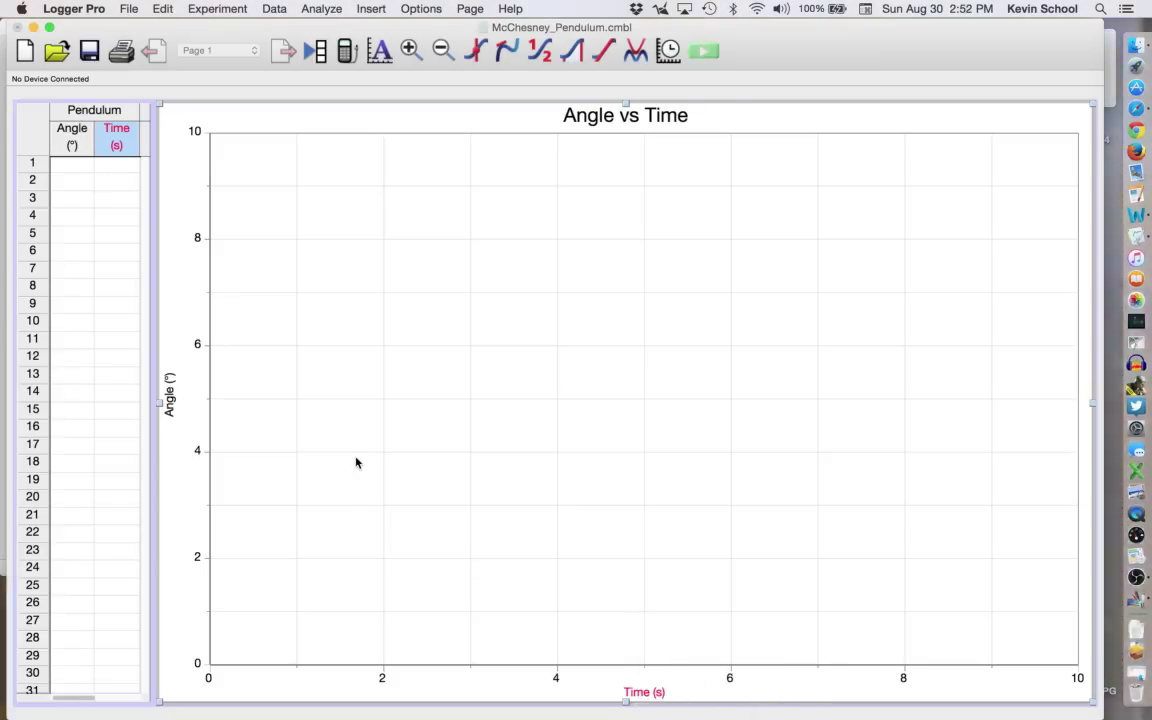
# Enter angles 5 and 10 in the first two rows of the Angle column.
pyautogui.click(80, 166)
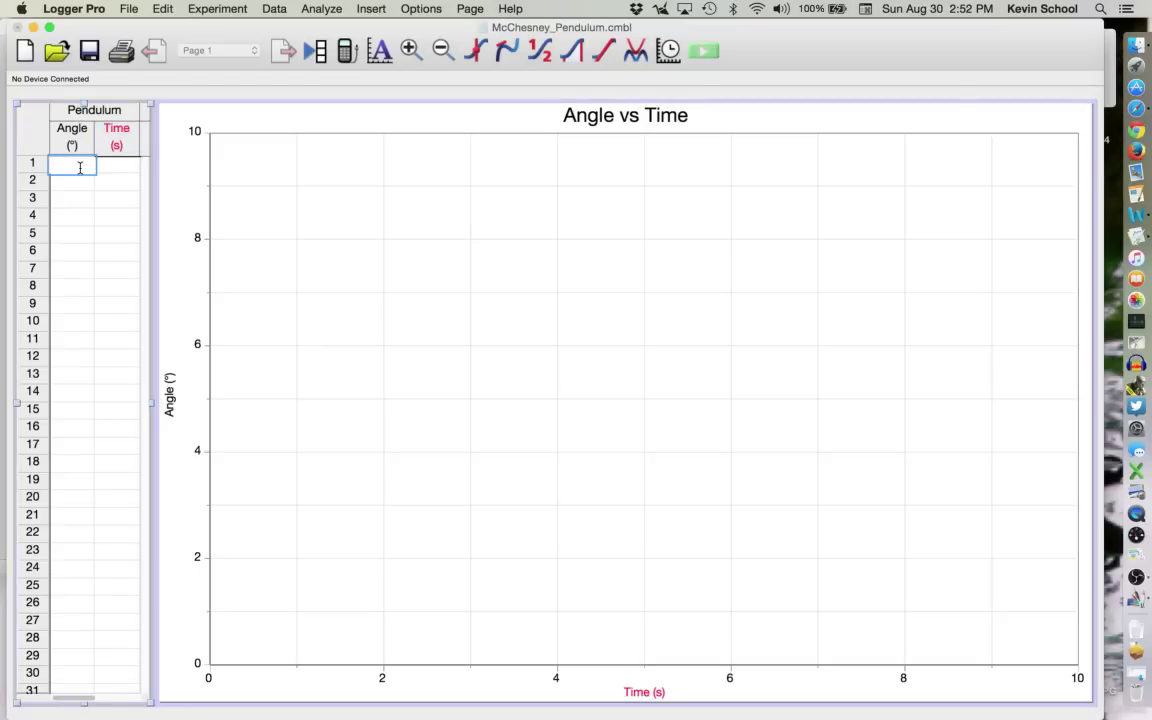
pyautogui.press('Return')
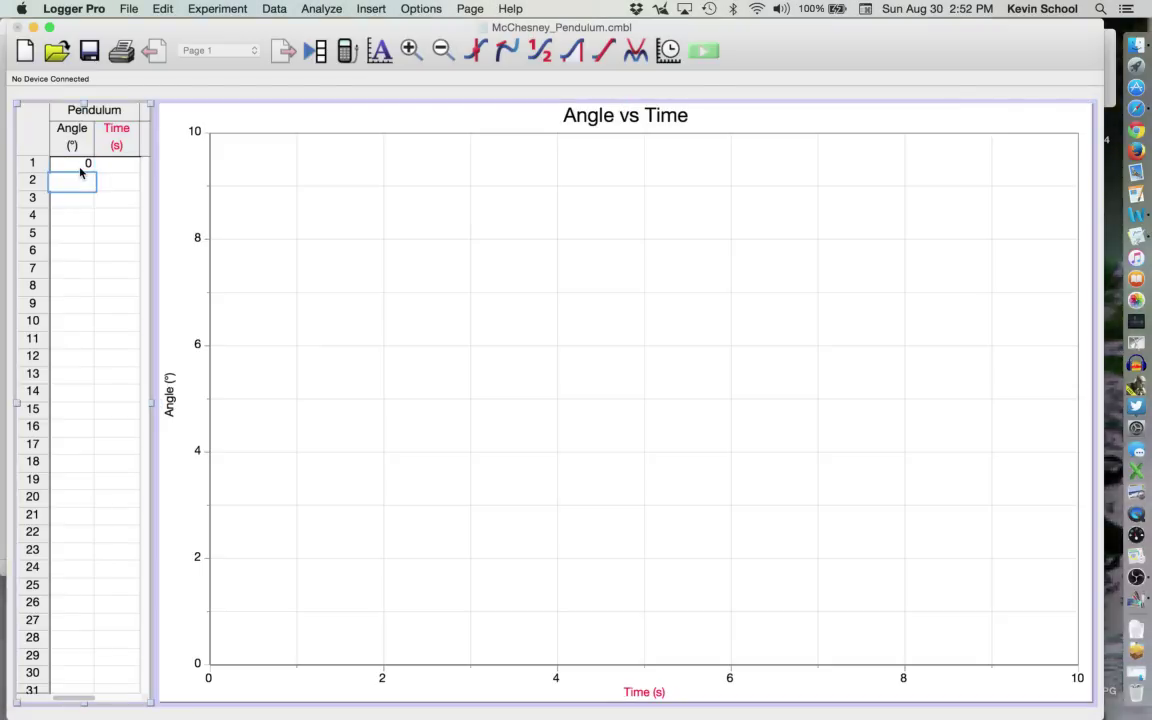
pyautogui.write('5')
pyautogui.click(80, 168)
pyautogui.write('5')
pyautogui.press('Return')
pyautogui.write('10')
pyautogui.press('Return')
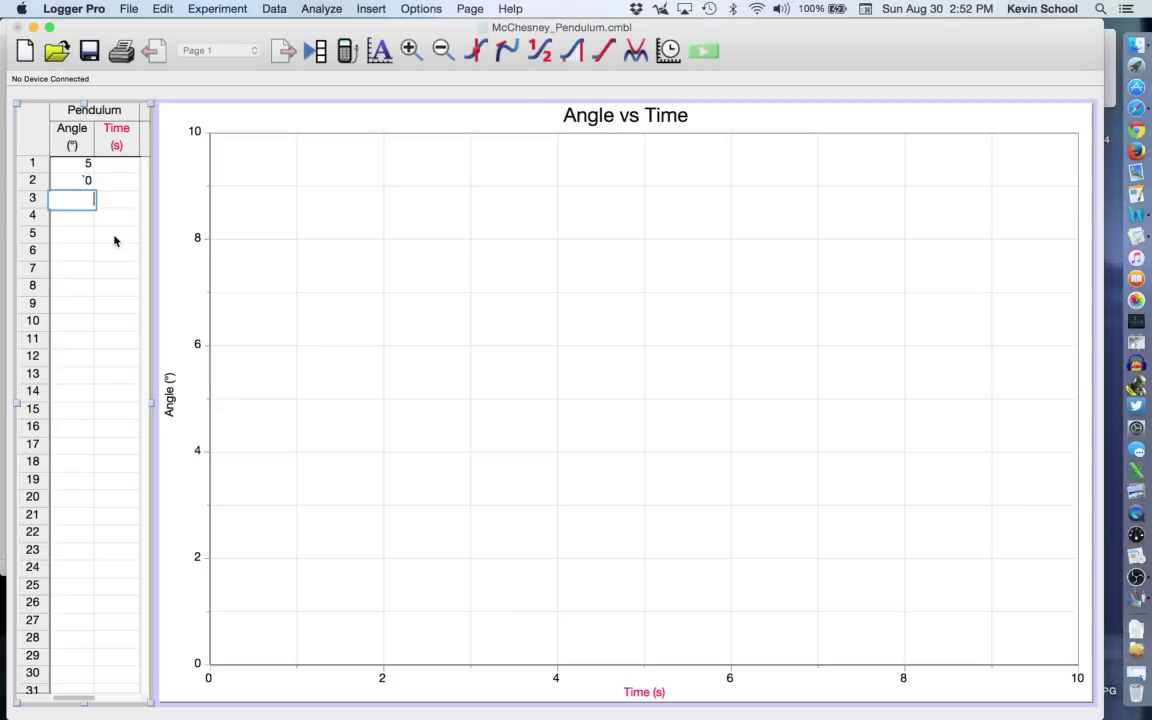
# Fill Angle rows 4–7 with 20, 25, 30 and 35.
pyautogui.click(88, 180)
pyautogui.press('Return')
pyautogui.press('Return')
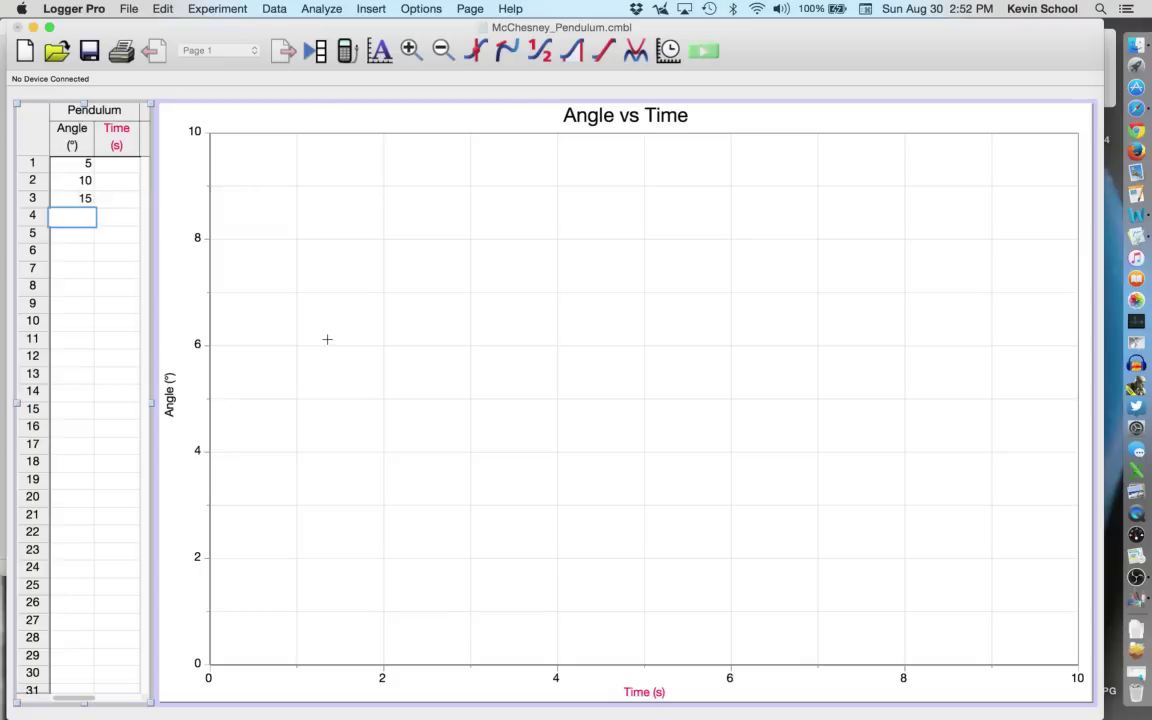
pyautogui.write('20')
pyautogui.press('Return')
pyautogui.write('25')
pyautogui.press('Return')
pyautogui.write('30')
pyautogui.press('Return')
pyautogui.write('35')
pyautogui.press('Tab')
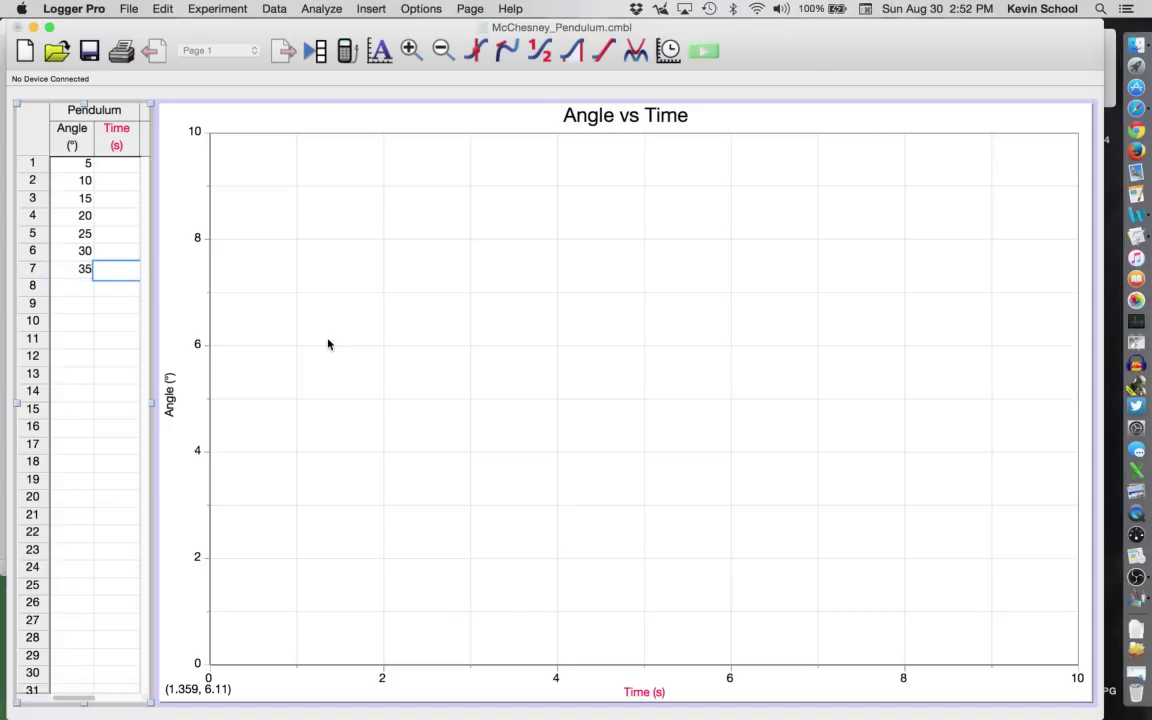
pyautogui.press('Up')
pyautogui.press('Up')
pyautogui.press('Up')
pyautogui.press('Up')
pyautogui.press('Up')
pyautogui.press('Up')
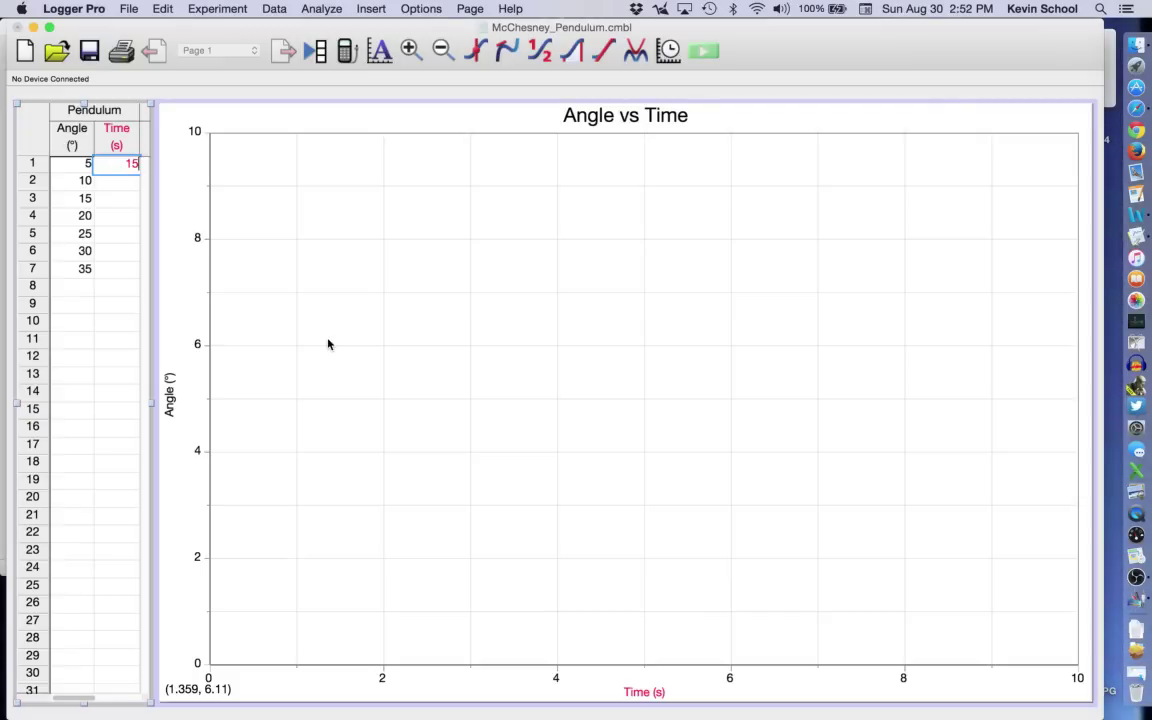
# Enter Time values 15, 20, 30, 40, 50, 60 and 70 in rows 1–7.
pyautogui.write('15')
pyautogui.press('Return')
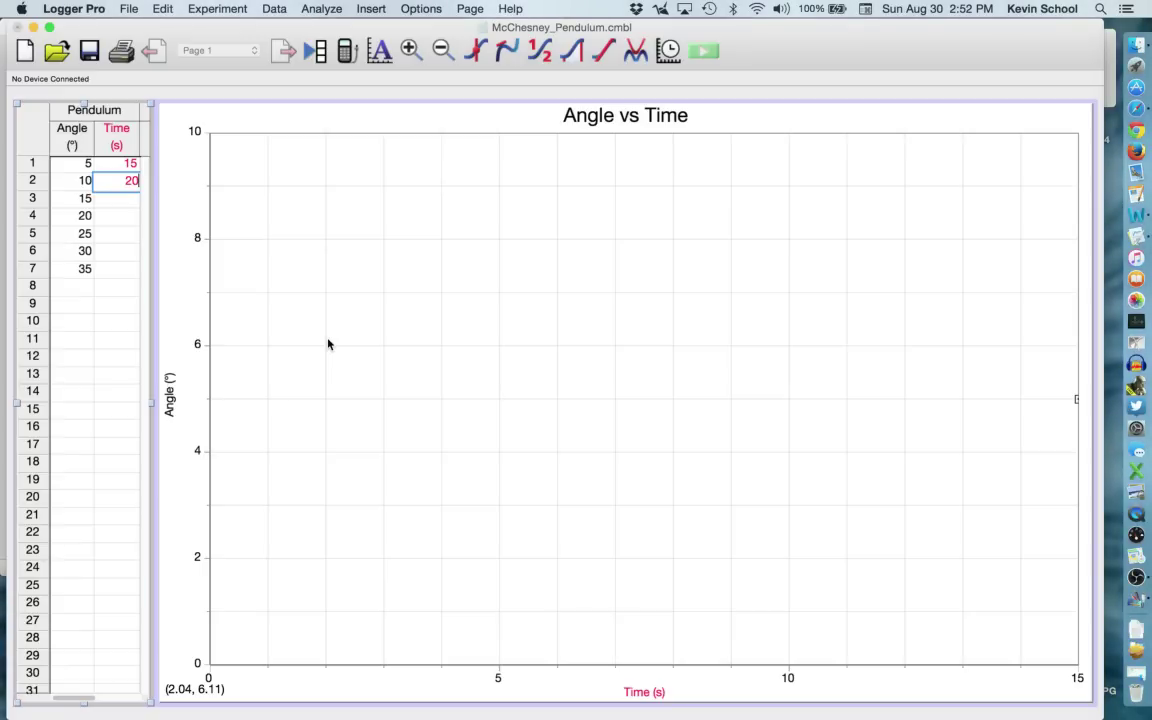
pyautogui.press('Return')
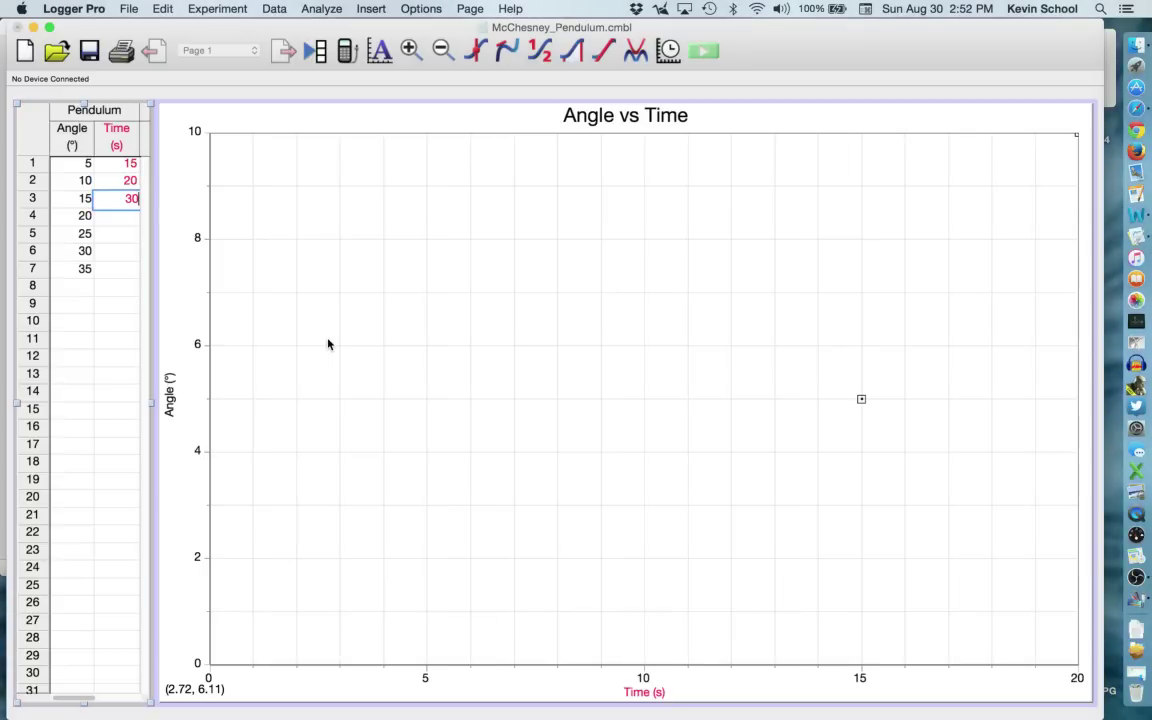
pyautogui.press('Return')
pyautogui.write('40')
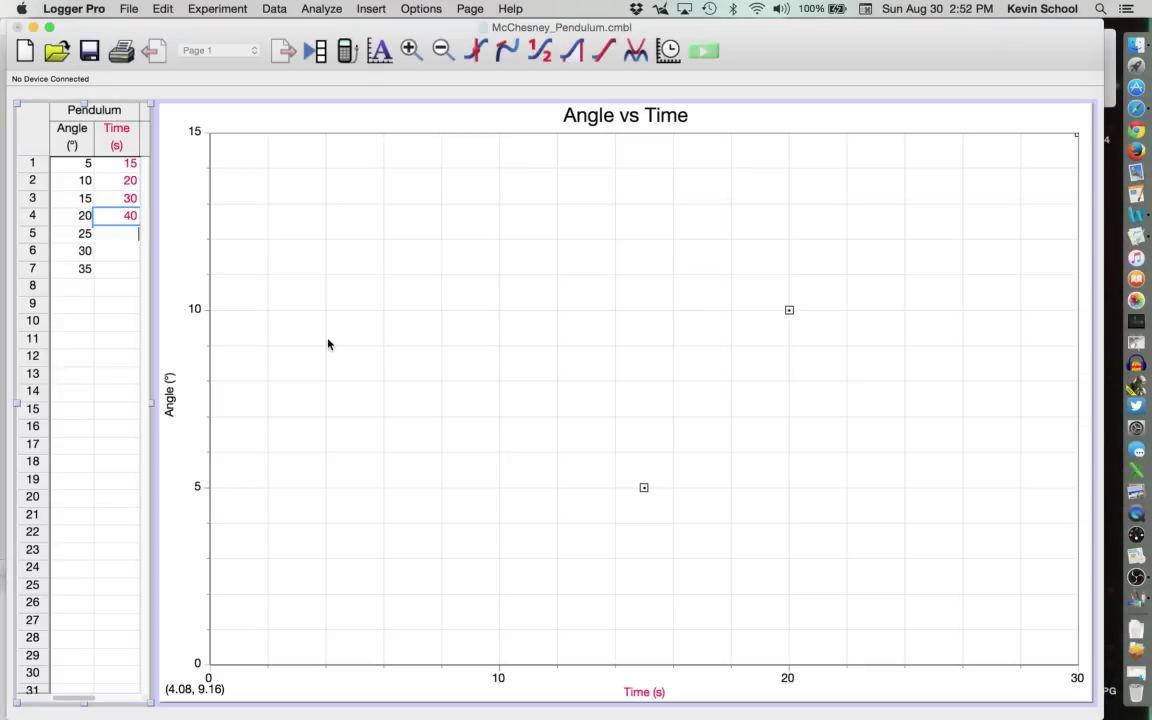
pyautogui.press('Return')
pyautogui.write('50')
pyautogui.press('Return')
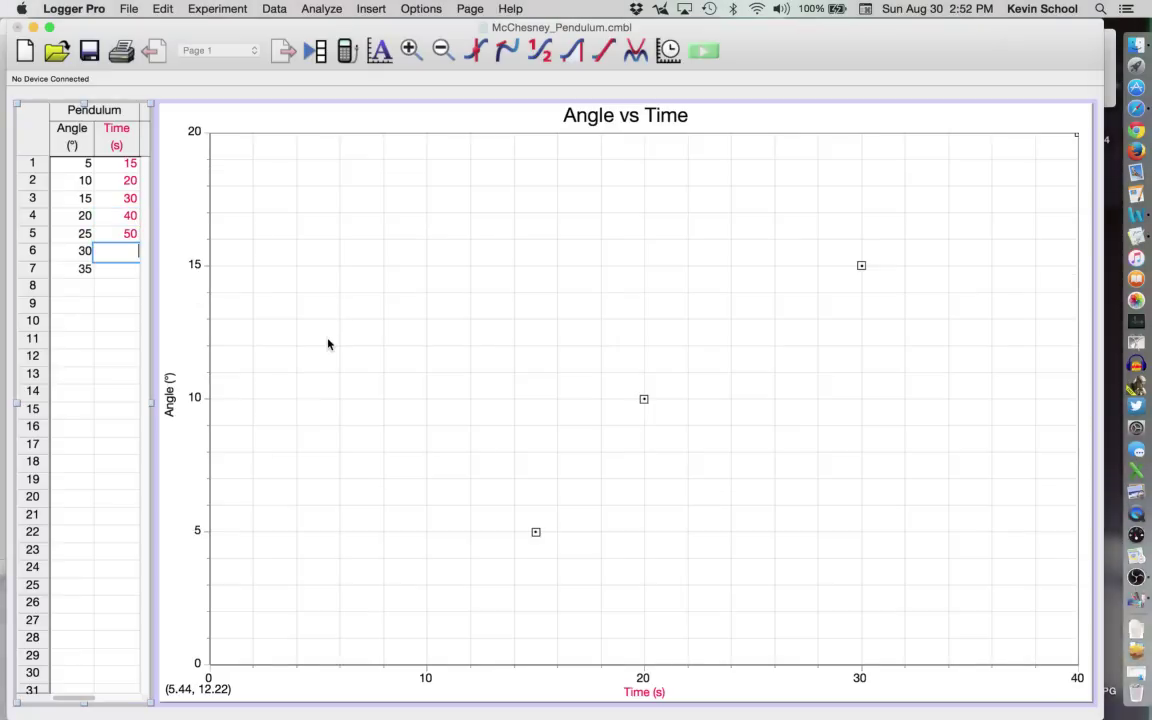
pyautogui.write('60')
pyautogui.press('Return')
pyautogui.write('70')
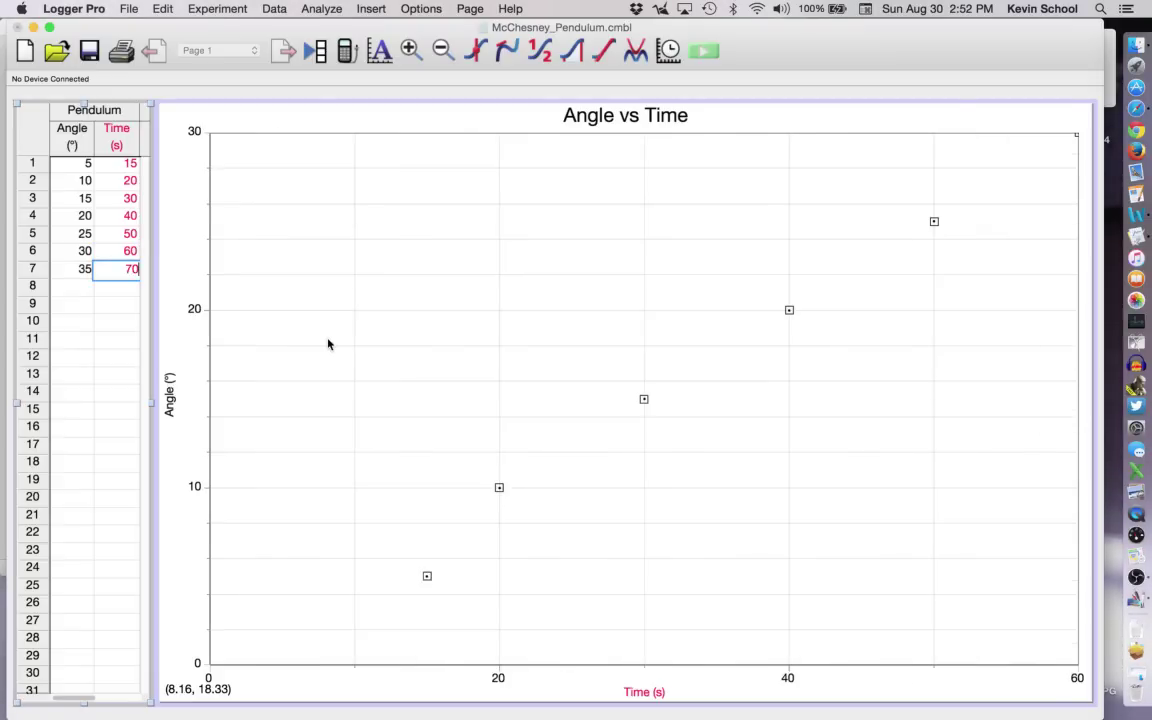
pyautogui.press('Return')
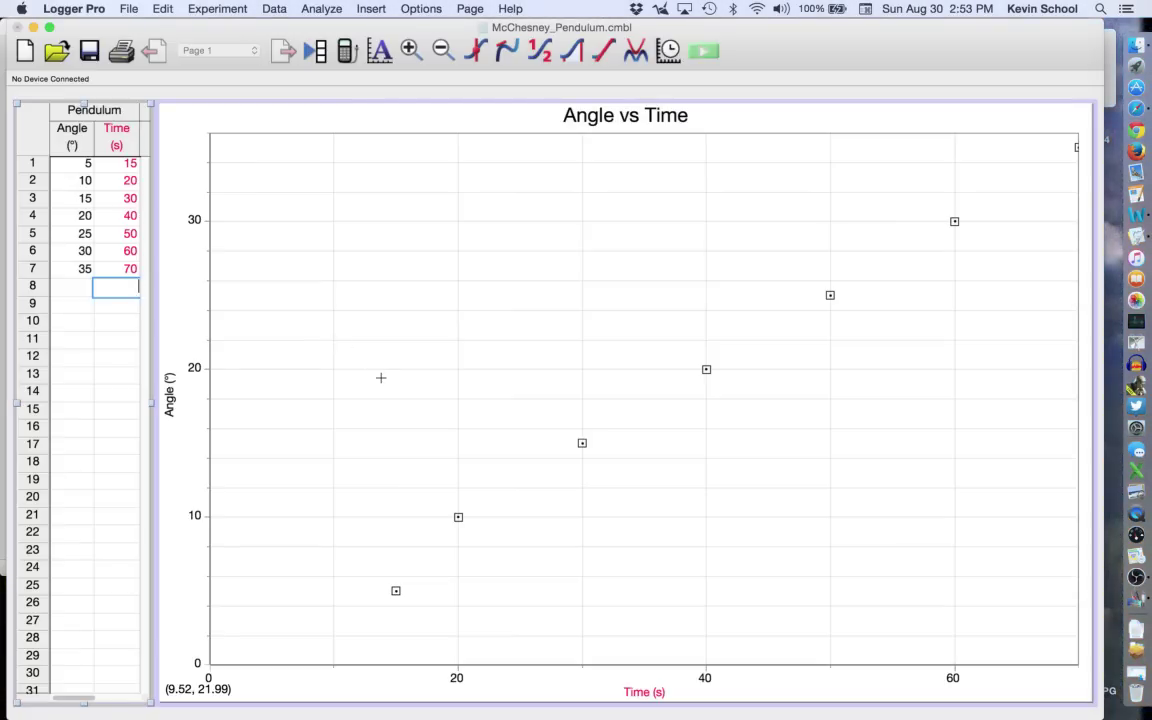
# Enter an Angle of 5 in each of rows 8–11.
pyautogui.hotkey('shift', 'Tab')
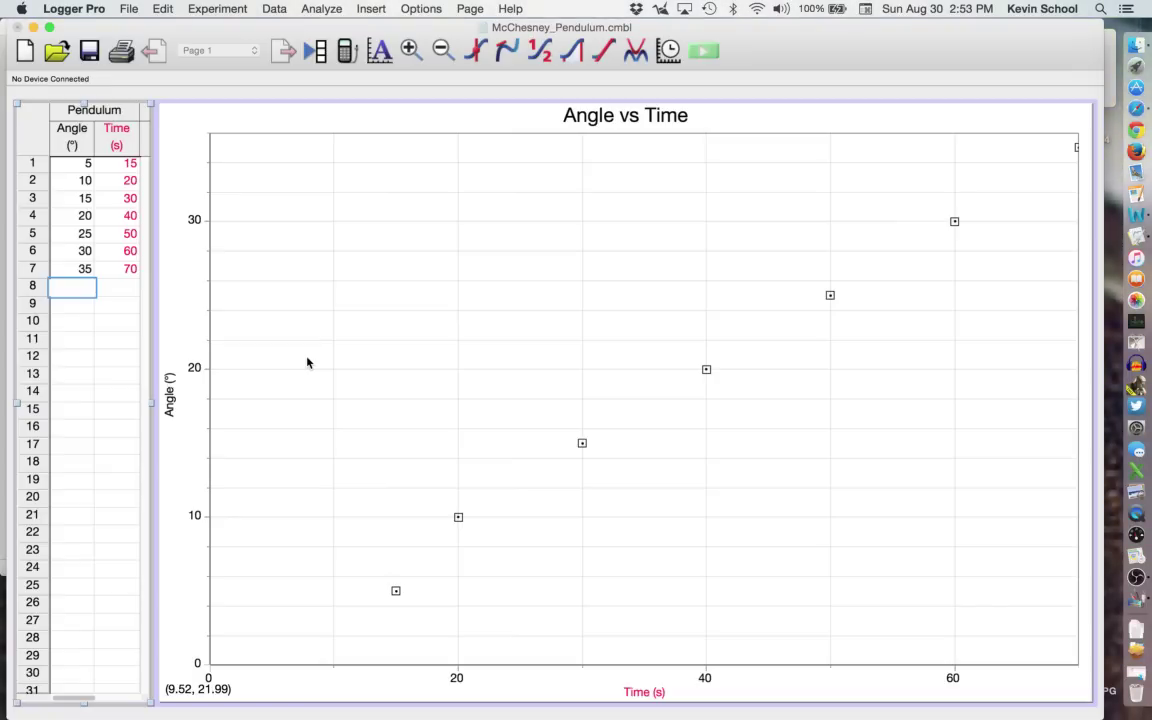
pyautogui.write('5')
pyautogui.press('Return')
pyautogui.write('5')
pyautogui.press('Return')
pyautogui.write('5')
pyautogui.press('Return')
pyautogui.write('5')
pyautogui.press('Return')
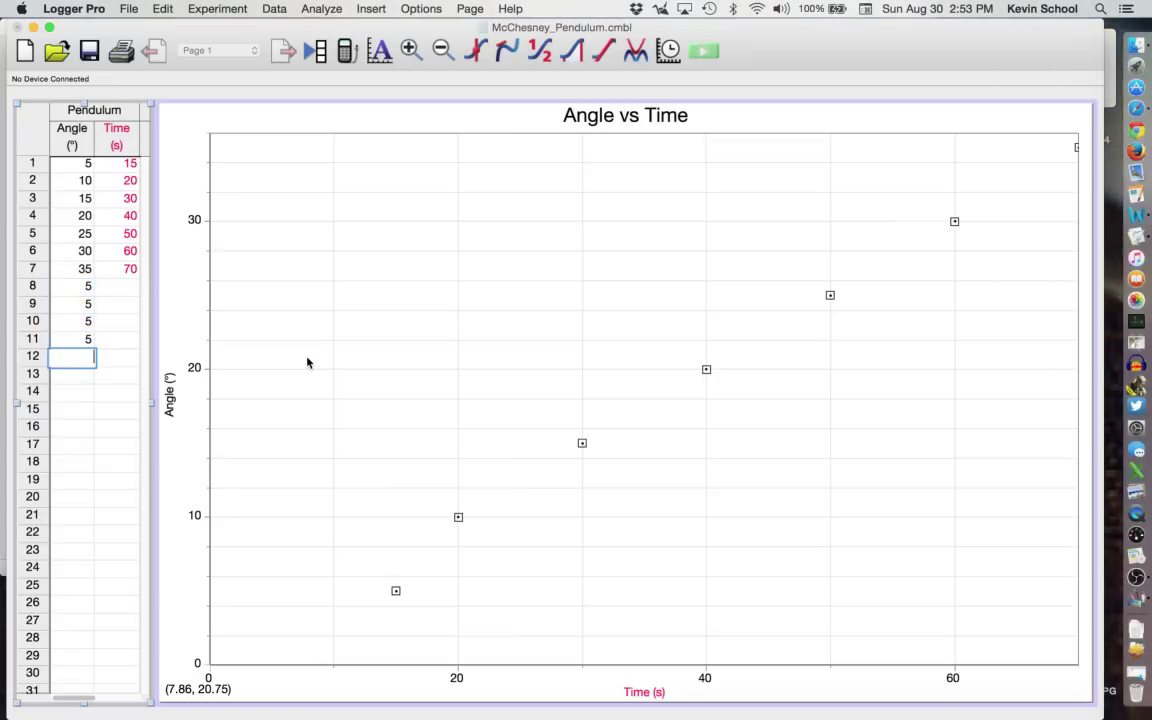
# Enter Times 14.75, 14.96, 15.02 and 15.78 for rows 8–11.
pyautogui.press('Right')
pyautogui.press('Up')
pyautogui.press('Up')
pyautogui.press('Up')
pyautogui.press('Up')
pyautogui.write('14.75')
pyautogui.press('Return')
pyautogui.write('14.96')
pyautogui.press('Return')
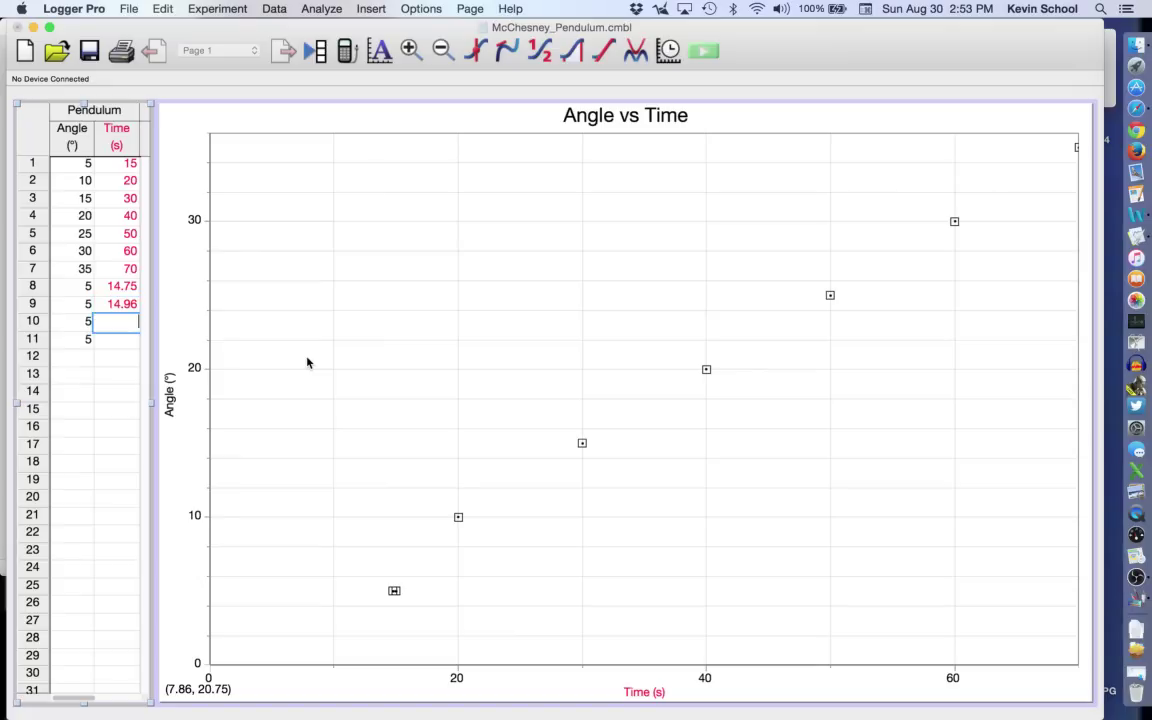
pyautogui.write('15.02')
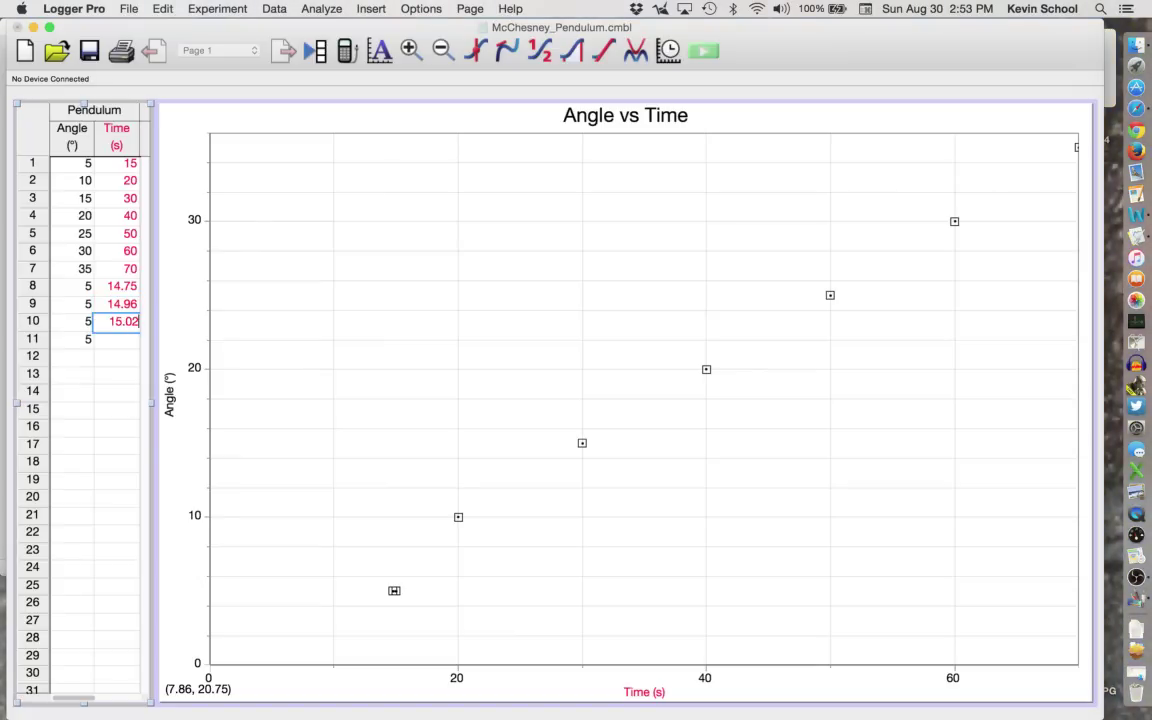
pyautogui.press('Return')
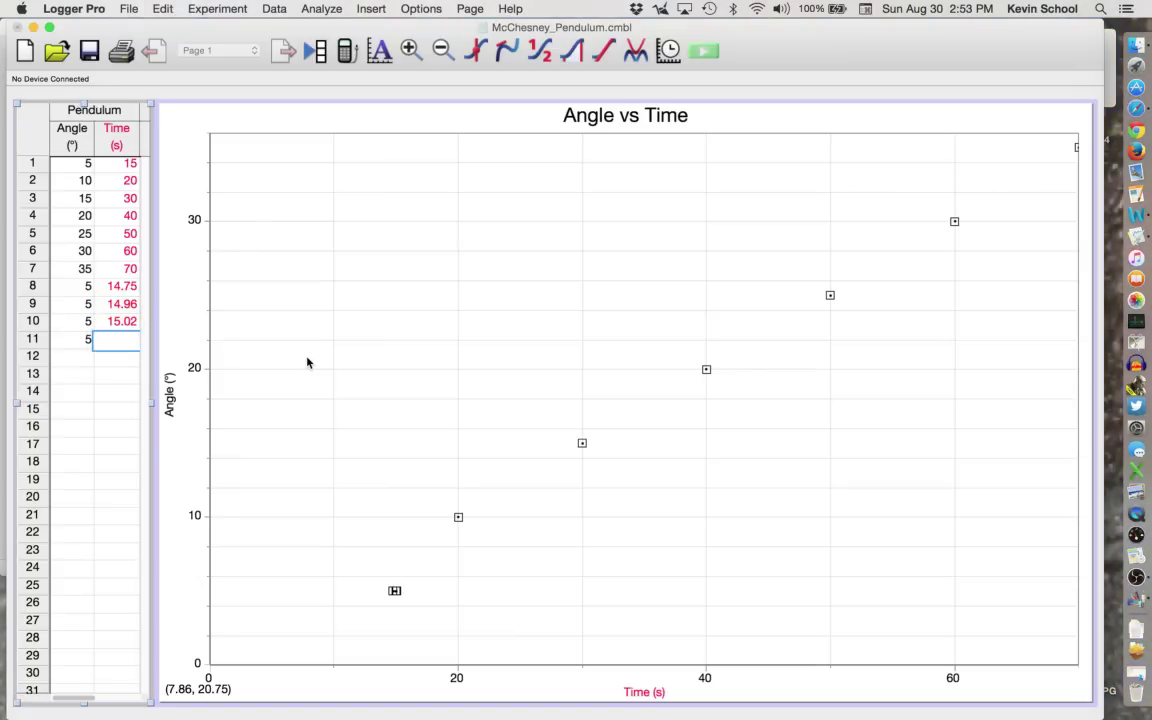
pyautogui.write('15.78')
pyautogui.press('Return')
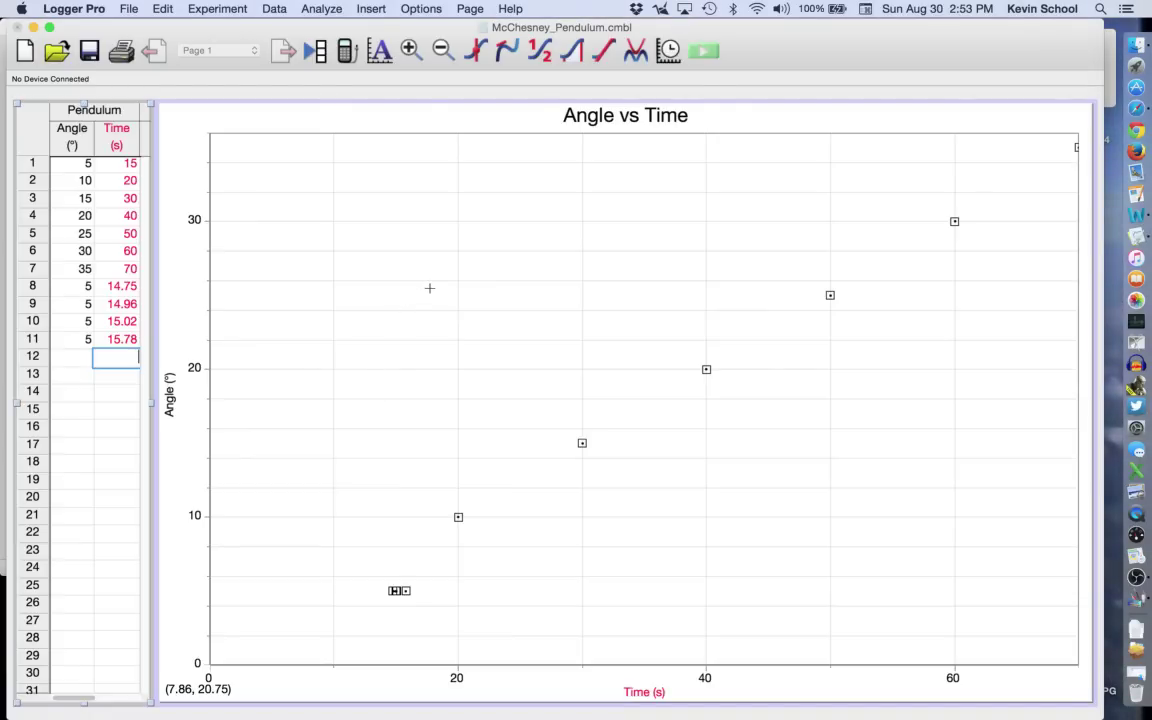
pyautogui.click(281, 8)
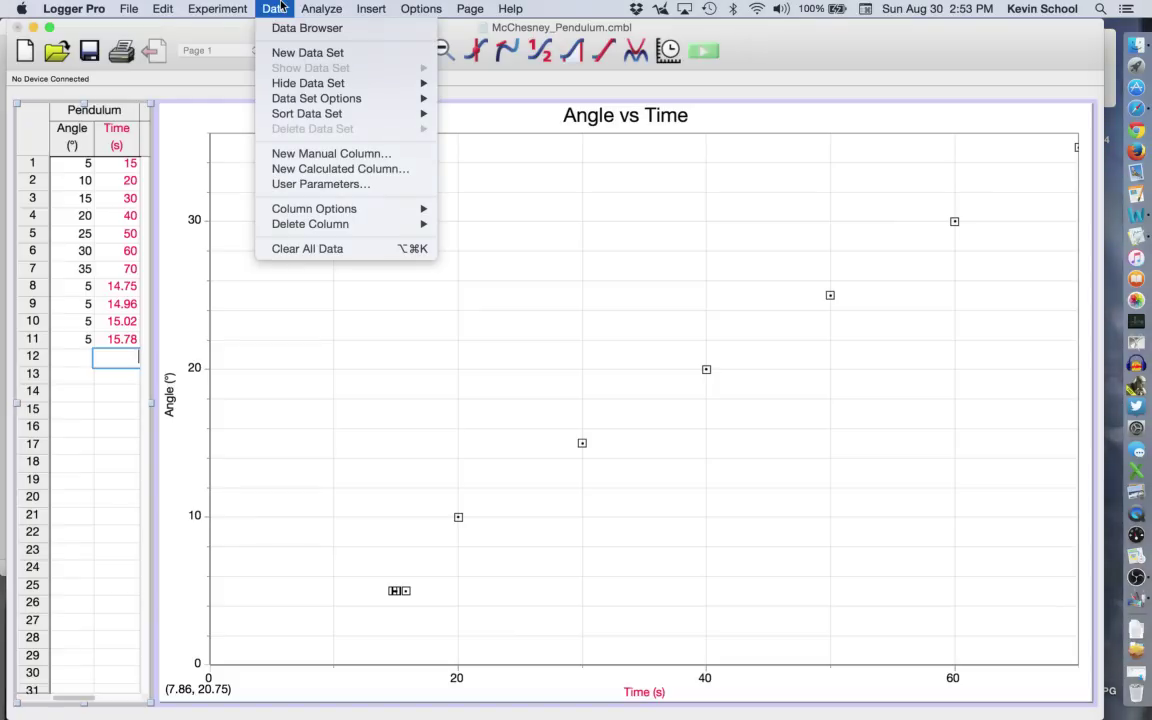
pyautogui.moveTo(316, 6)
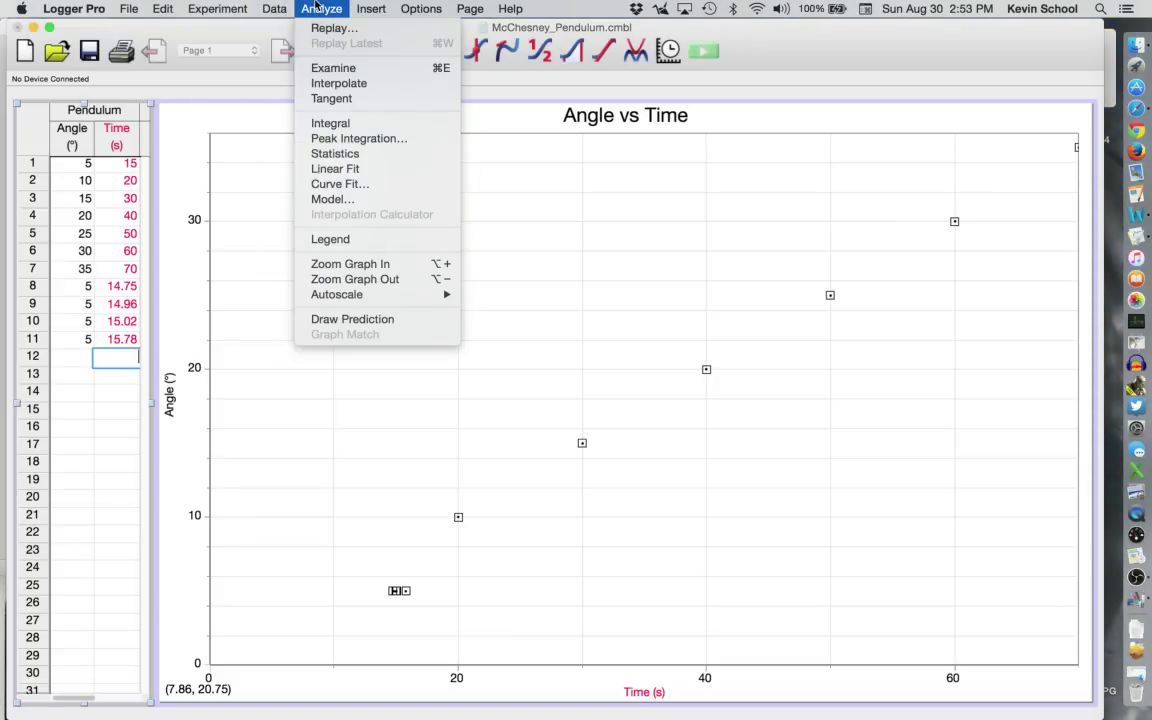
pyautogui.click(316, 6)
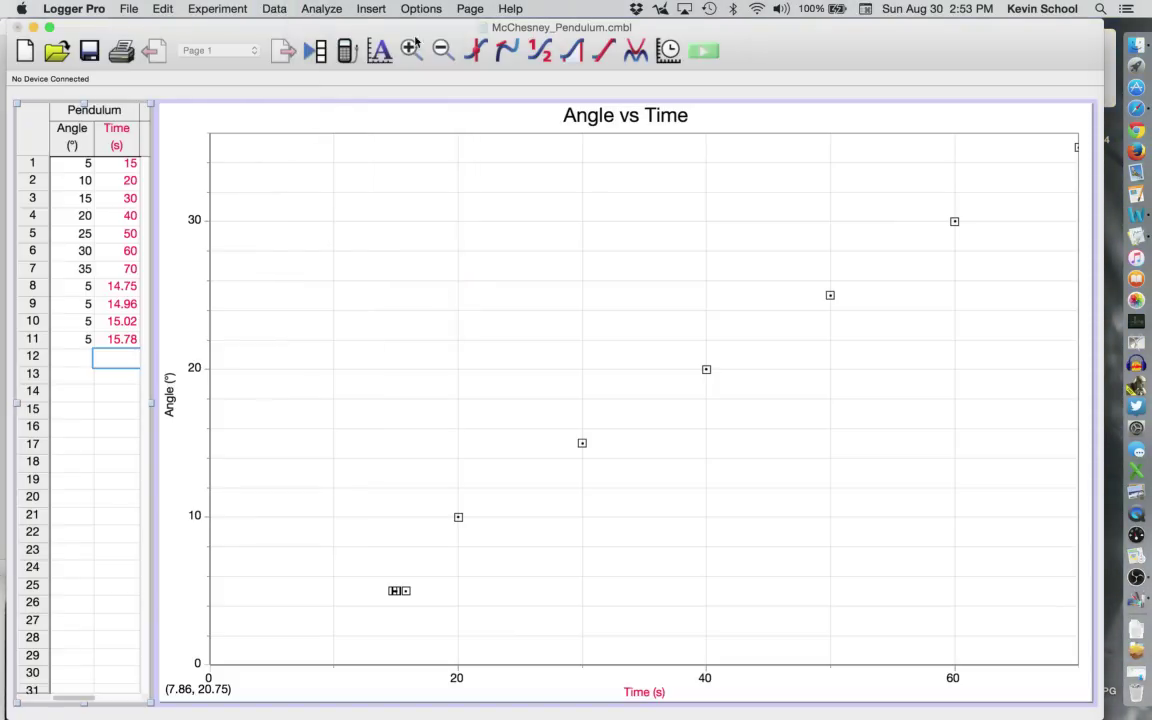
# Apply a linear fit (slope 0.55 °/s) and drag its statistics box to the lower right.
pyautogui.click(606, 57)
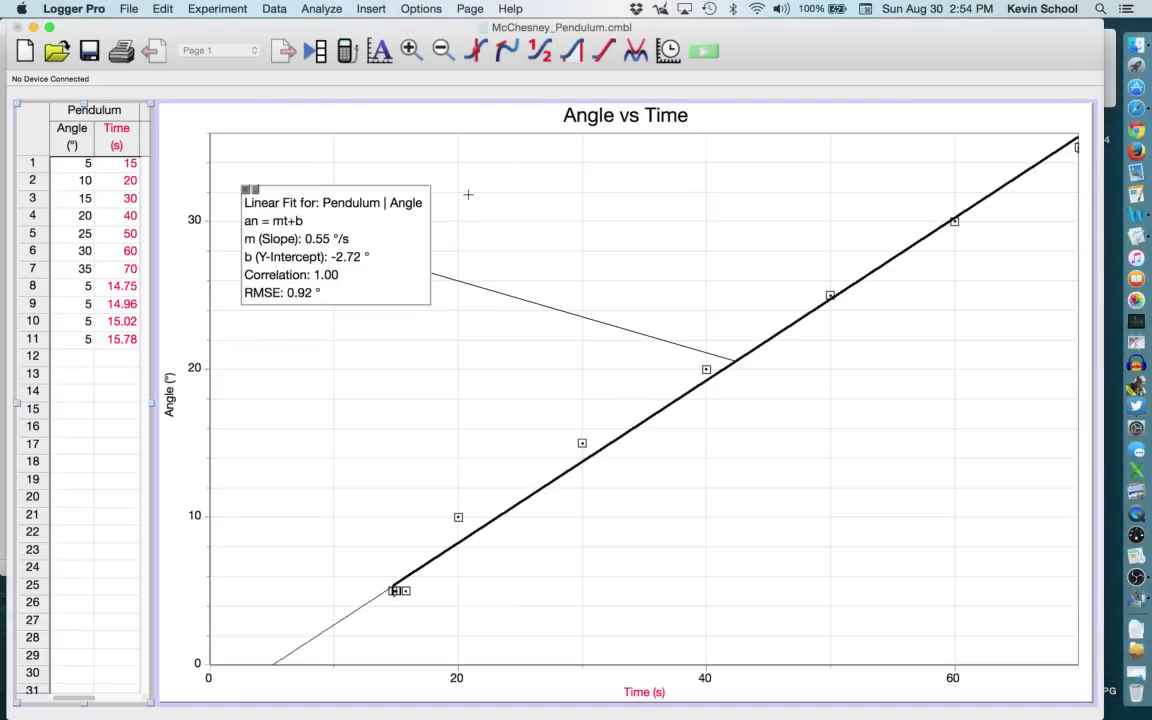
pyautogui.moveTo(391, 244); pyautogui.dragTo(900, 466)
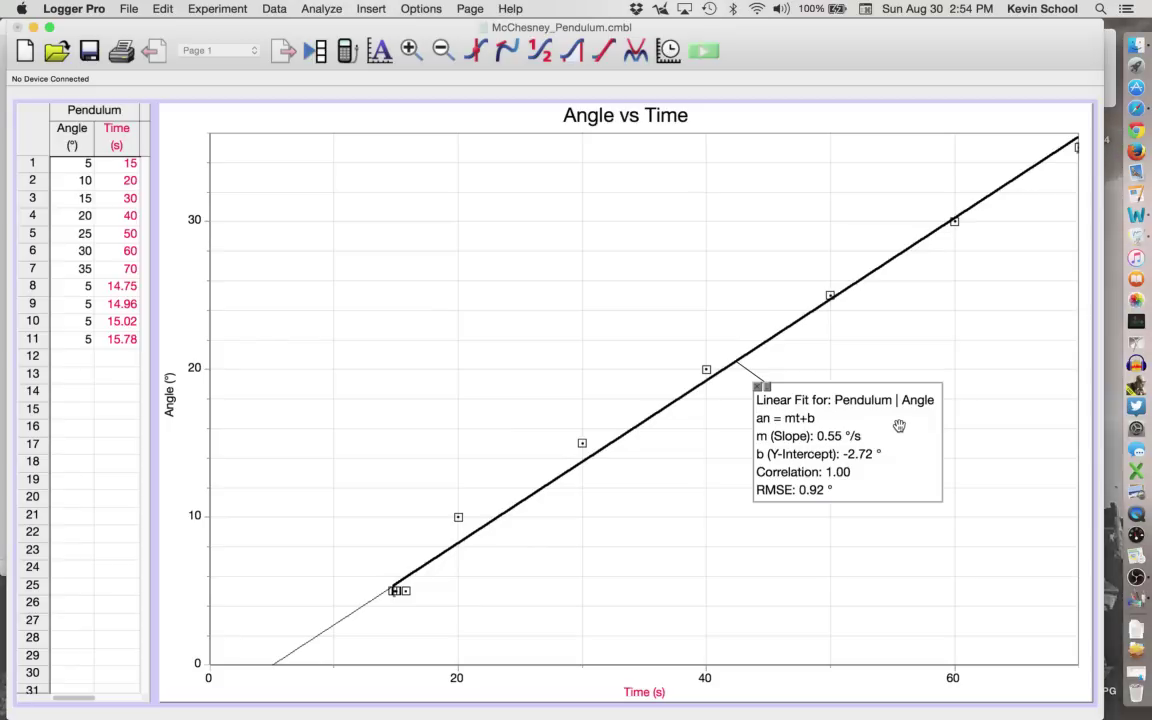
# Set the linear fit box's slope and RMSE text to 20-point font.
pyautogui.doubleClick(898, 430)
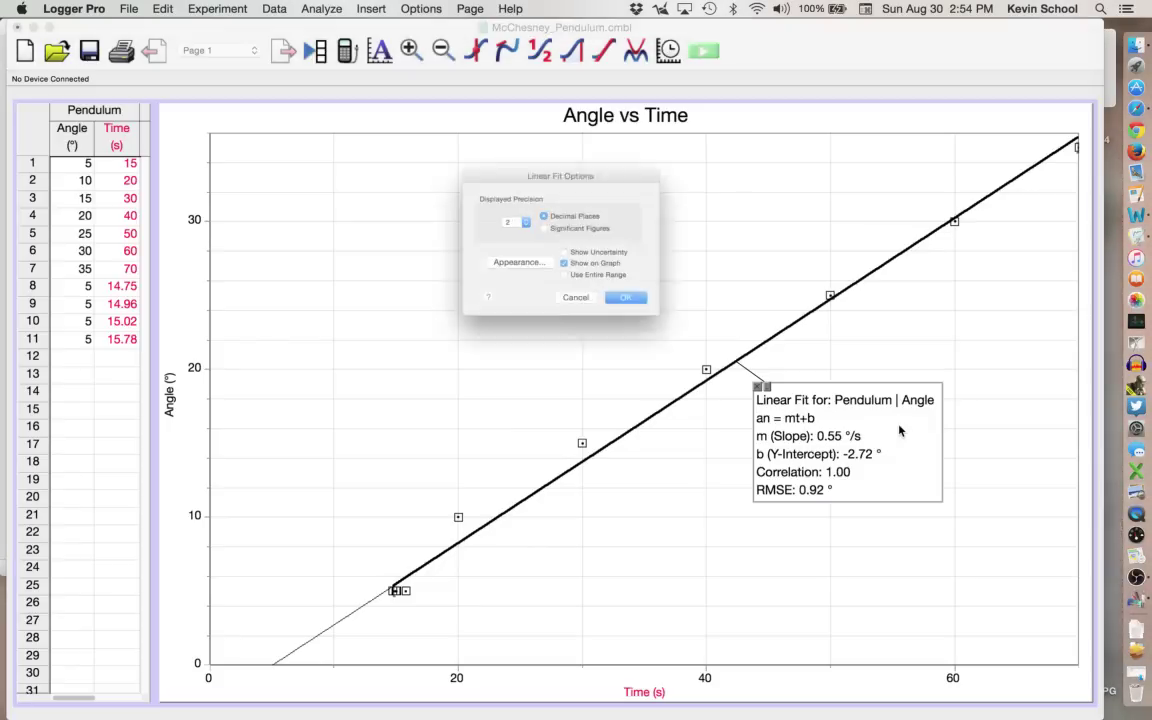
pyautogui.click(516, 272)
pyautogui.click(736, 262)
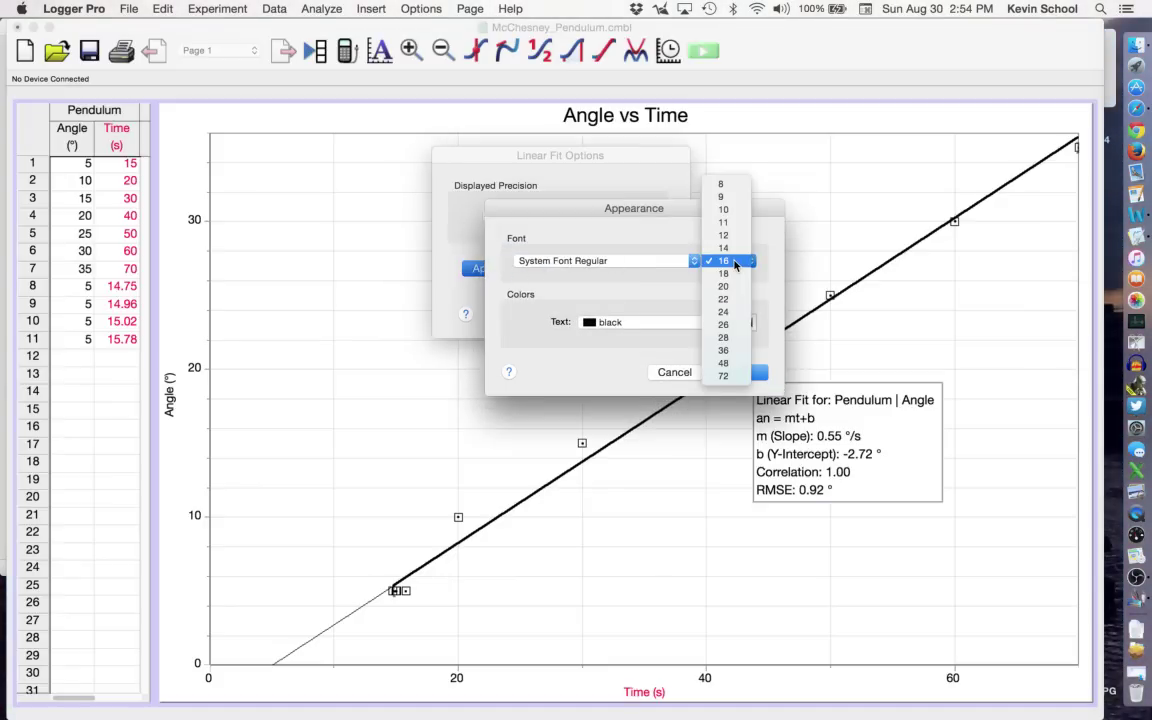
pyautogui.click(734, 287)
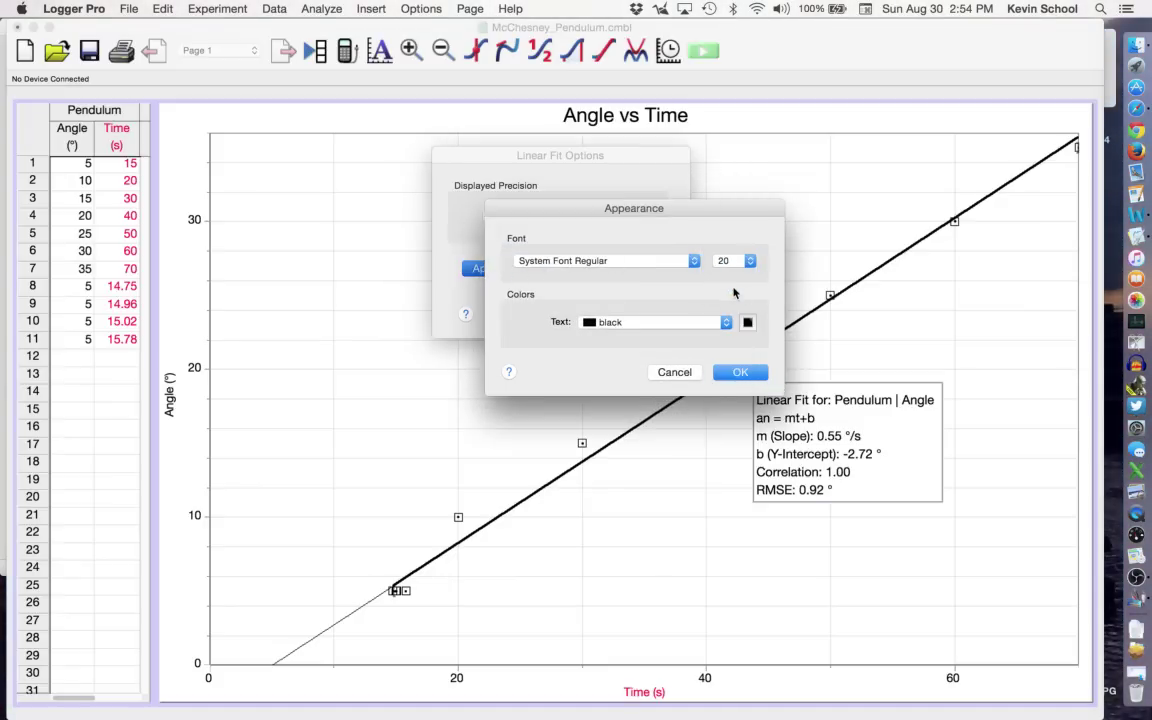
pyautogui.click(740, 372)
pyautogui.click(638, 316)
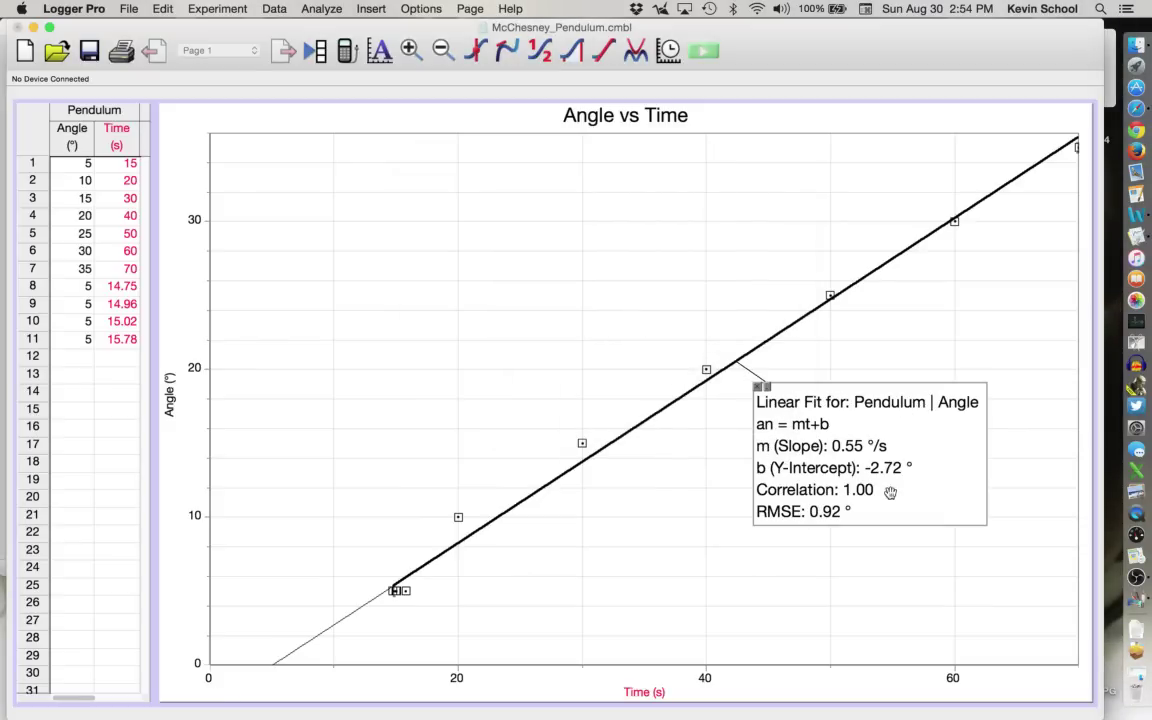